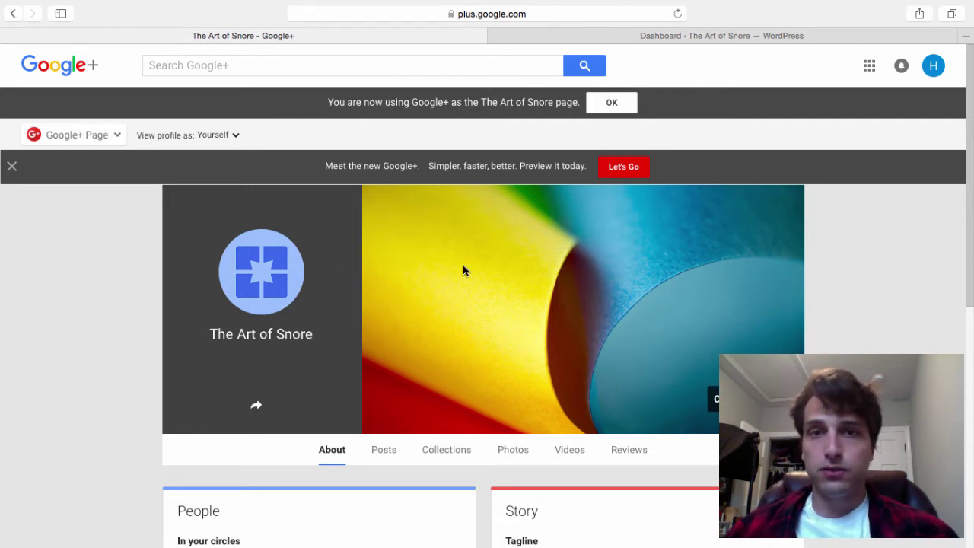
Check the active account, then scroll the About tab down to the Links card with its empty Website field.
left_click(934, 69)
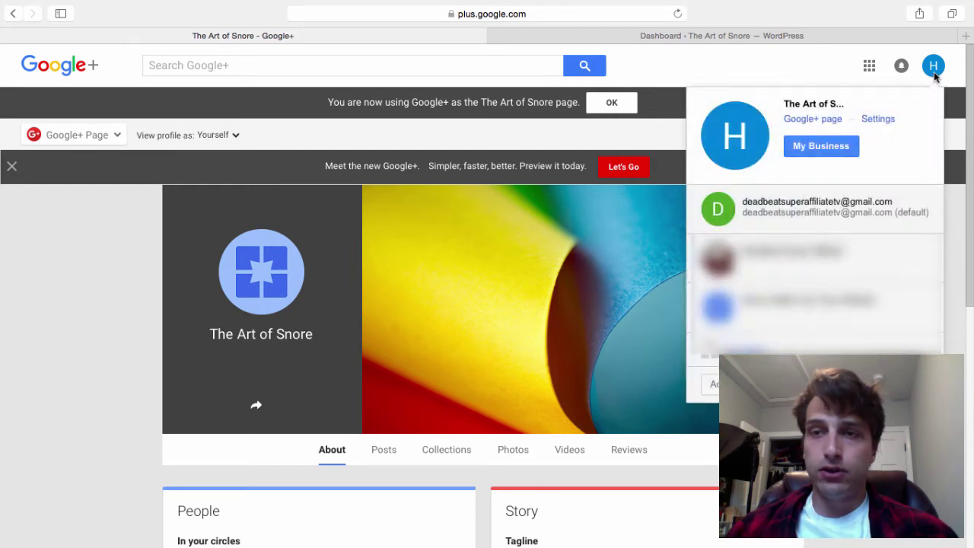
key("Escape")
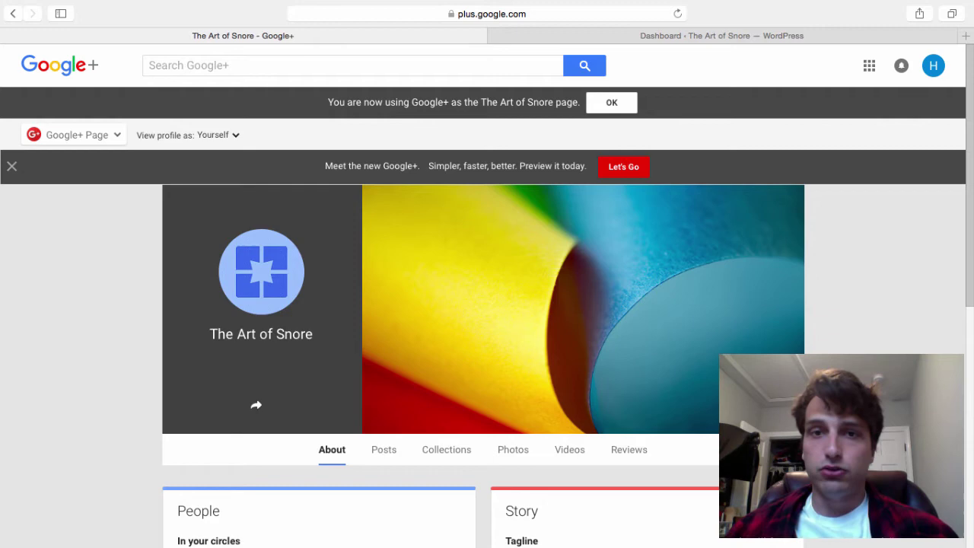
scroll(328, 232, "down", 3)
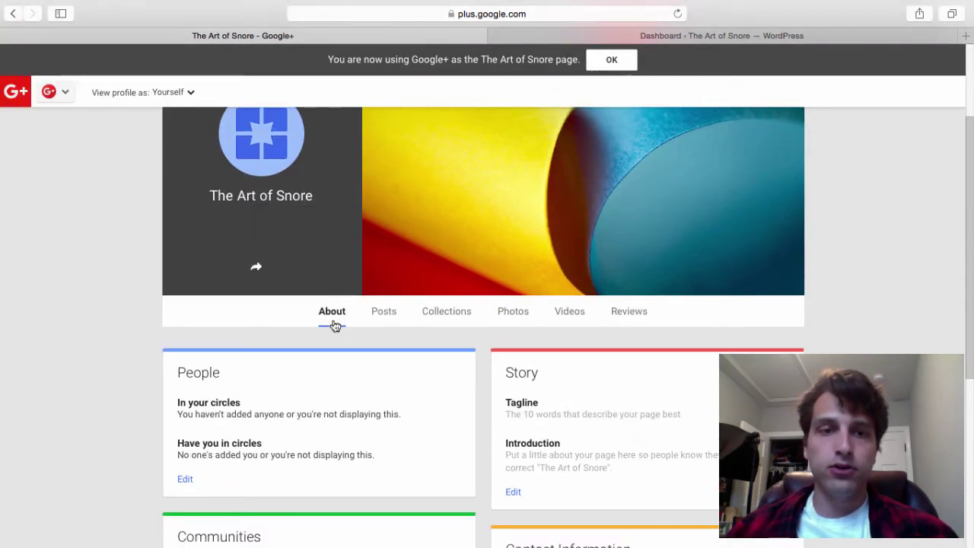
scroll(332, 312, "down", 5)
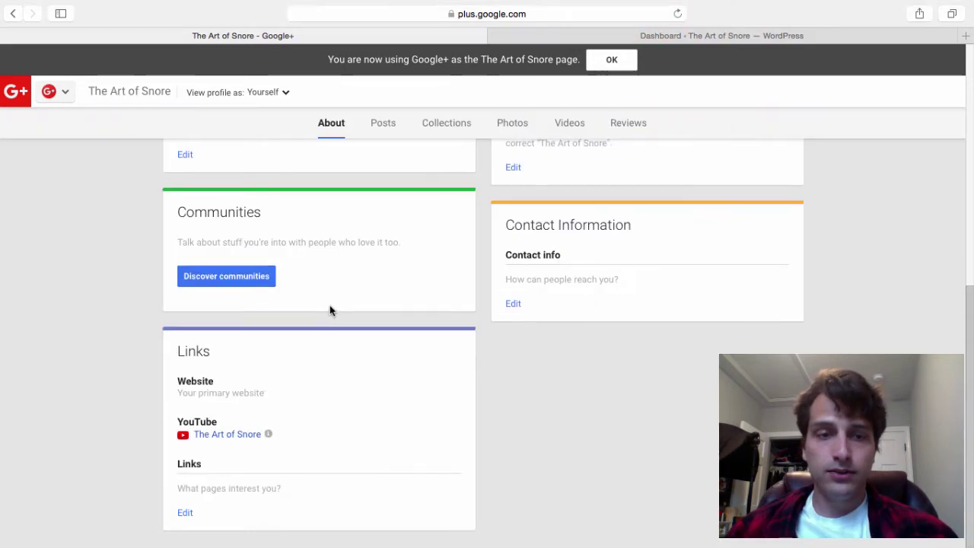
left_click(185, 514)
type("http://www.artofsnore.com")
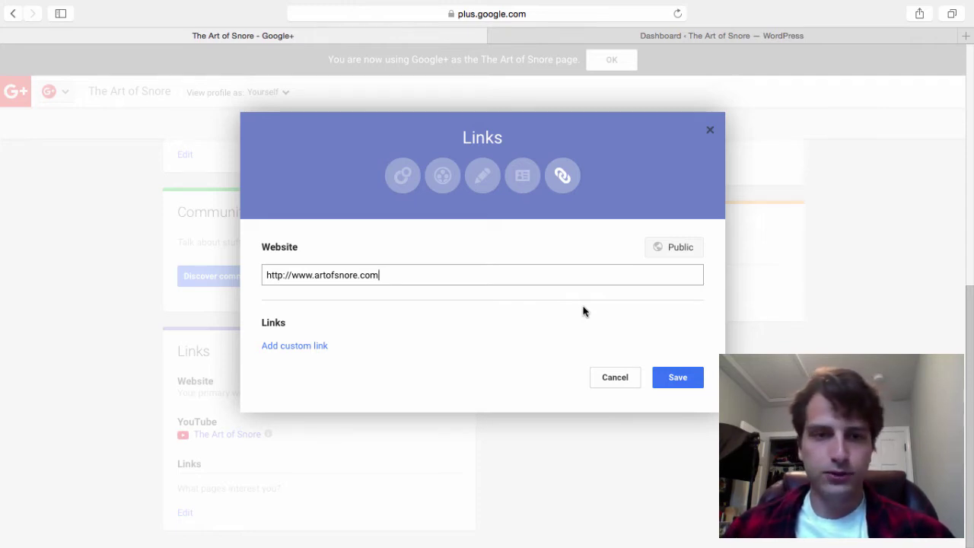
left_click(676, 379)
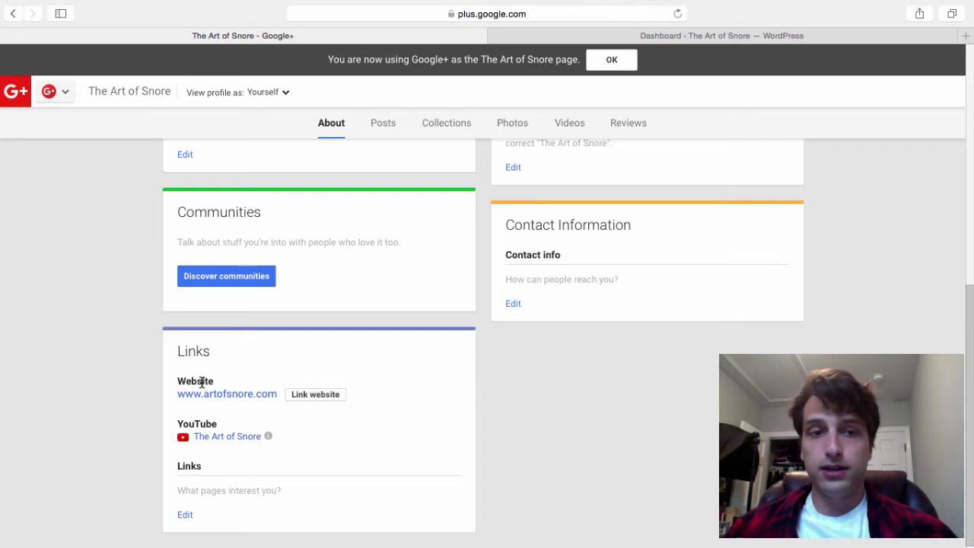
left_click(307, 394)
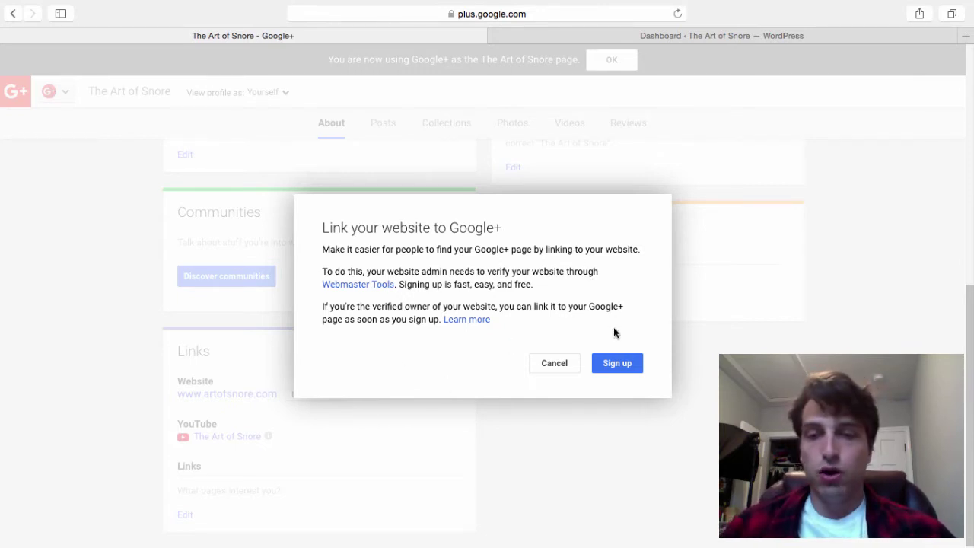
left_click(616, 363)
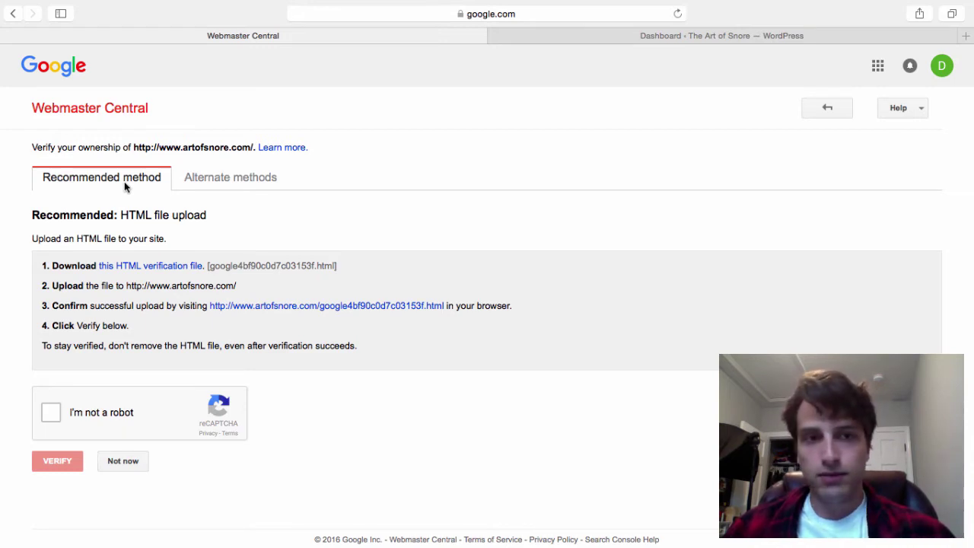
Pick the HTML tag alternate method, copy its google-site-verification meta tag, and return to WordPress.
left_click(256, 181)
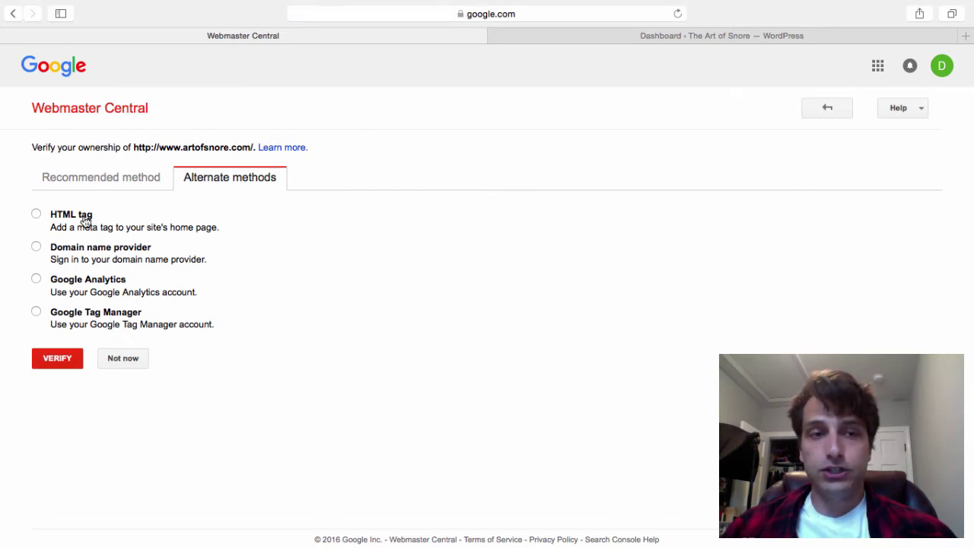
left_click(37, 215)
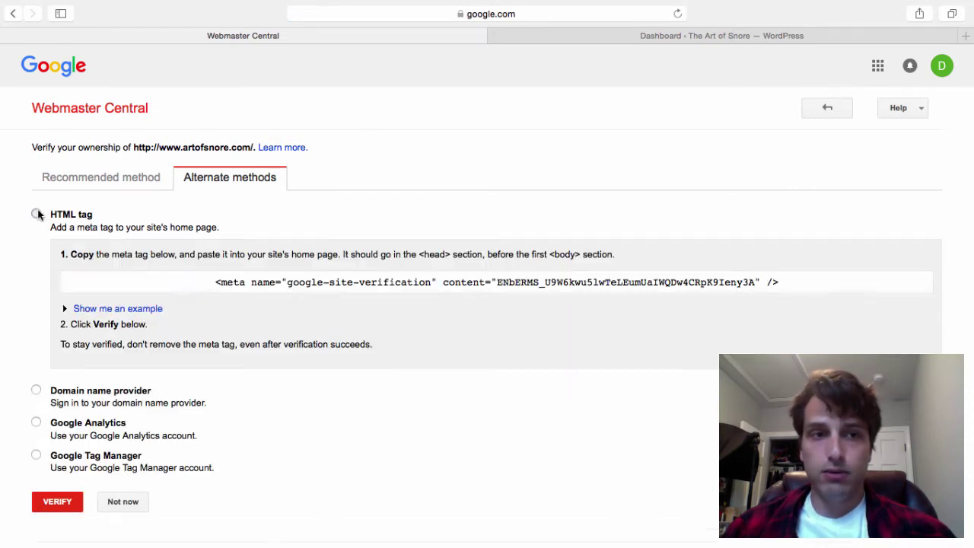
left_click(324, 286)
key("ctrl+c")
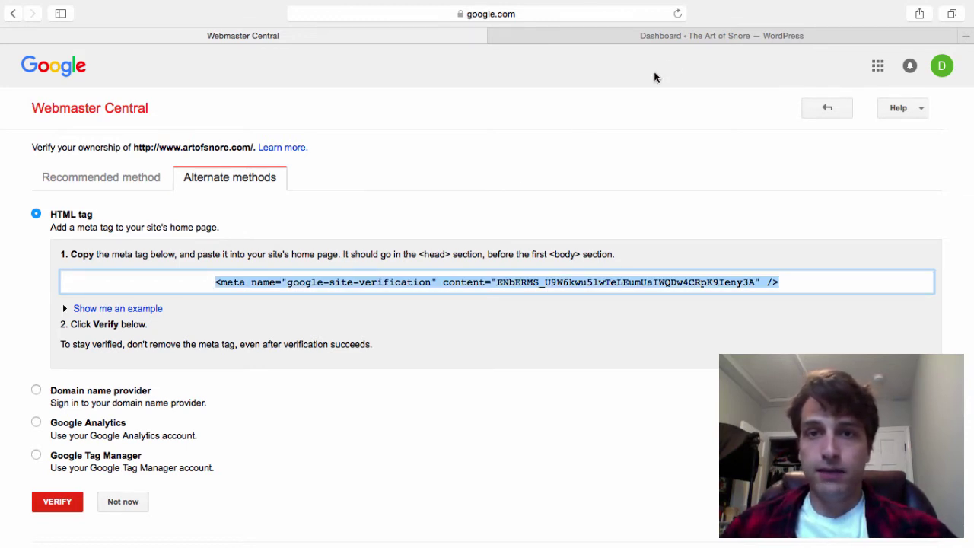
left_click(695, 38)
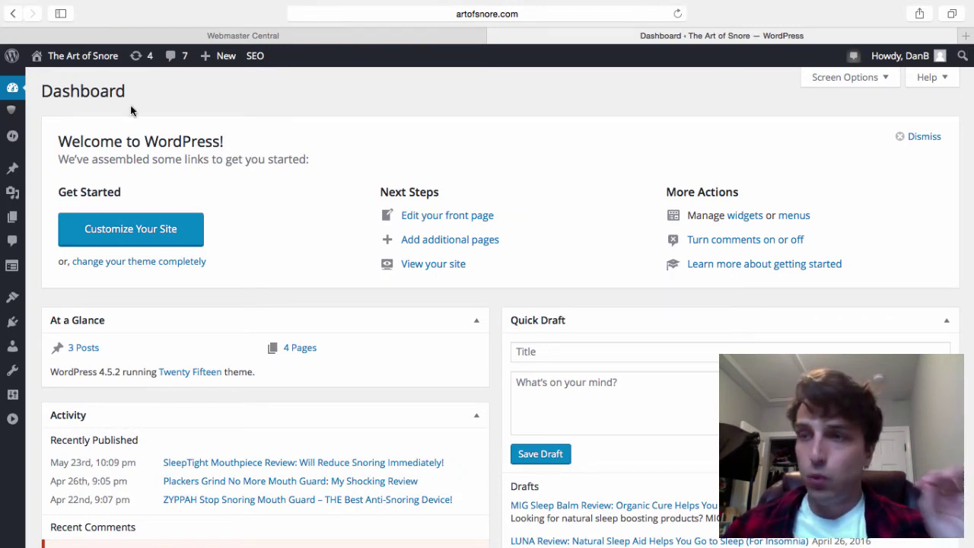
Open the Twenty Fifteen Theme Header (header.php) in the Appearance theme editor.
mouse_move(13, 302)
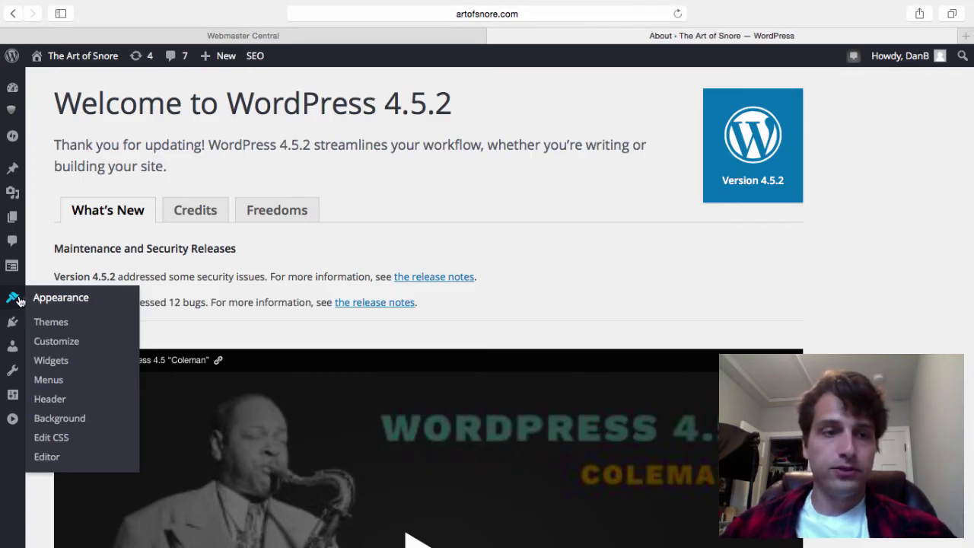
left_click(51, 455)
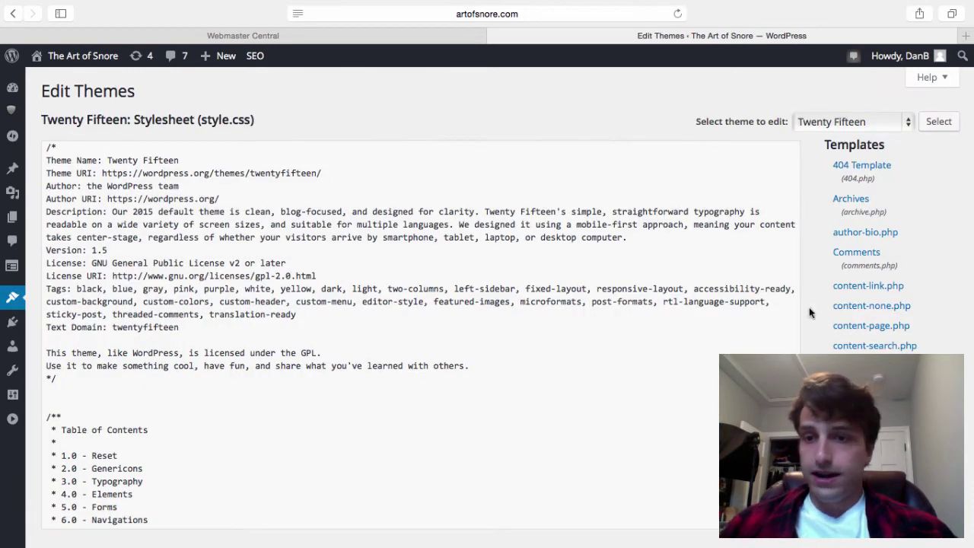
scroll(883, 294, "down", 1)
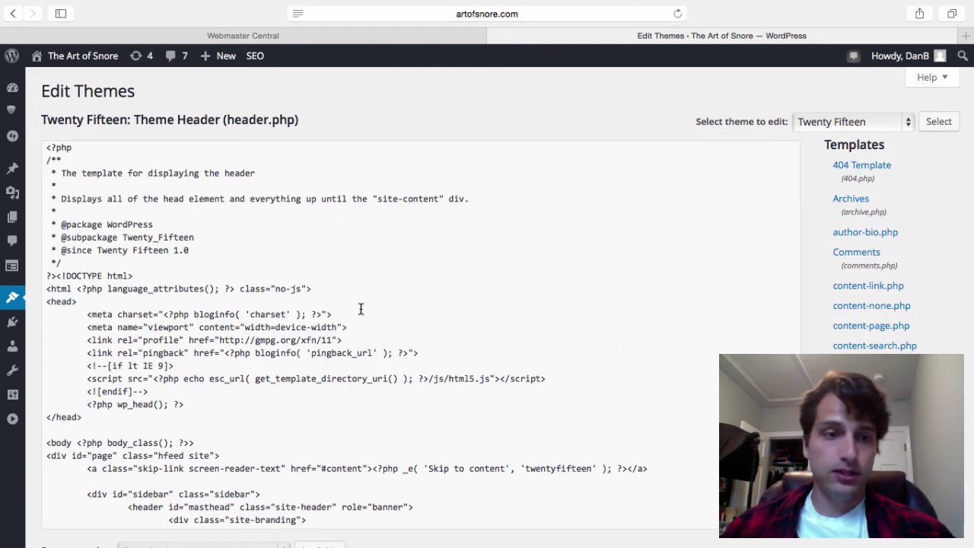
Paste the google-site-verification meta tag on a new line below <head> in header.php.
left_click(303, 301)
key("Return")
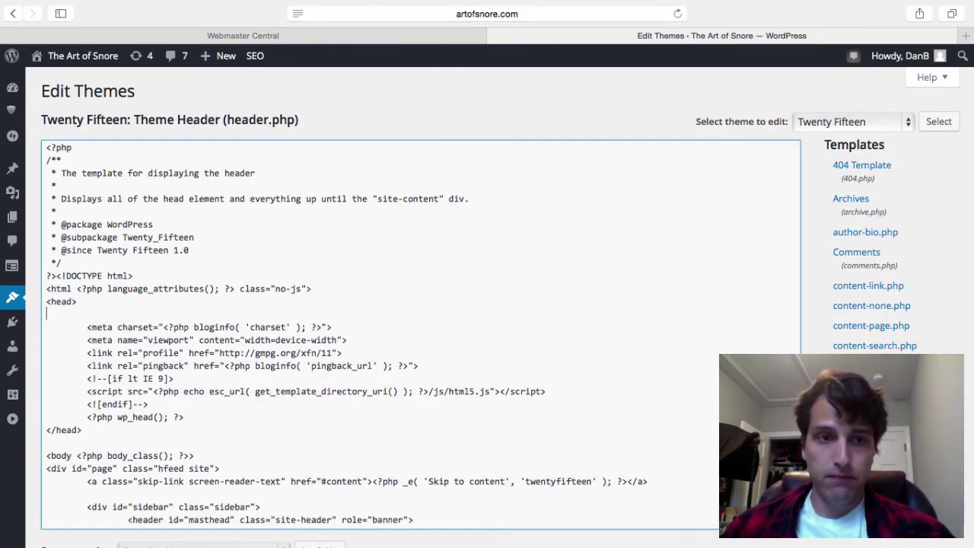
left_click(91, 304)
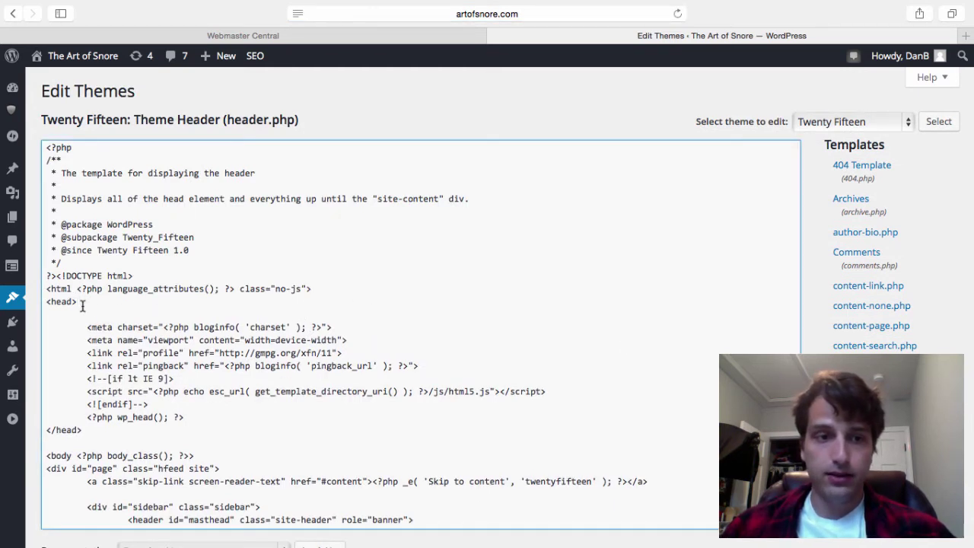
double_click(82, 305)
triple_click(59, 302)
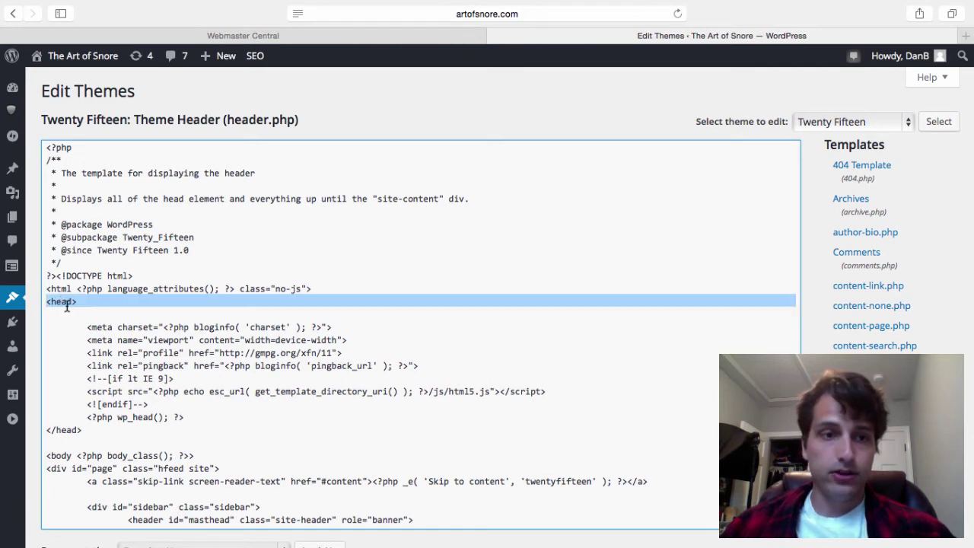
left_click(100, 315)
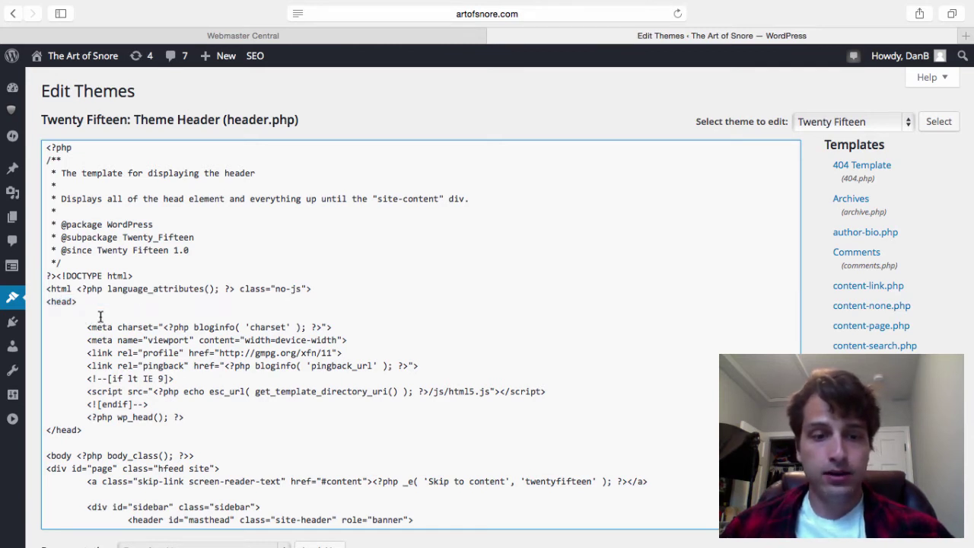
key("ctrl+v")
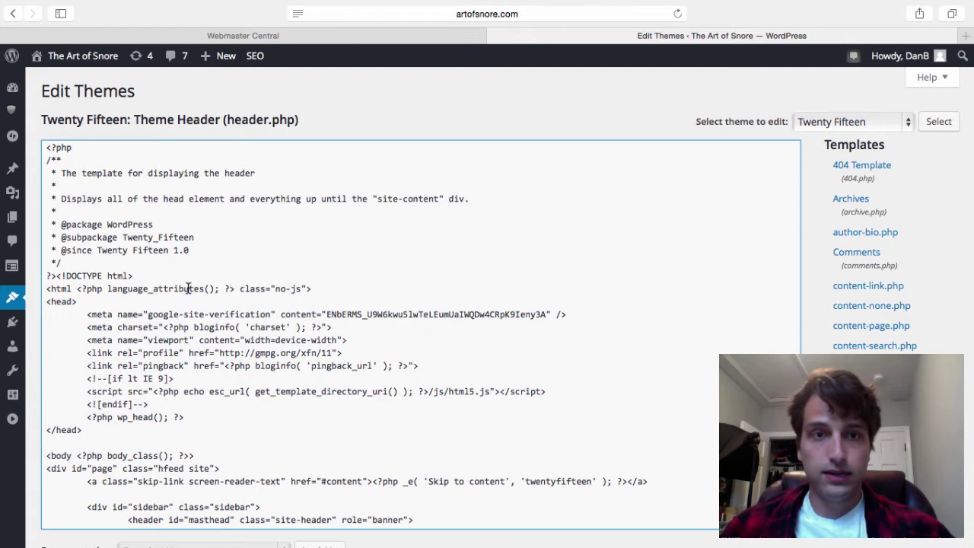
Compare with the verification page, then save header.php with Update File.
left_click(283, 38)
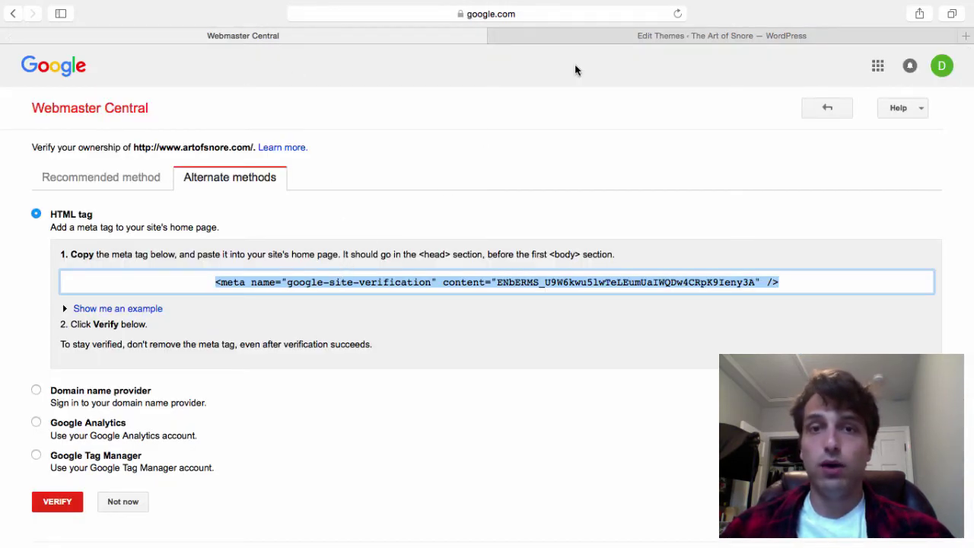
left_click(613, 35)
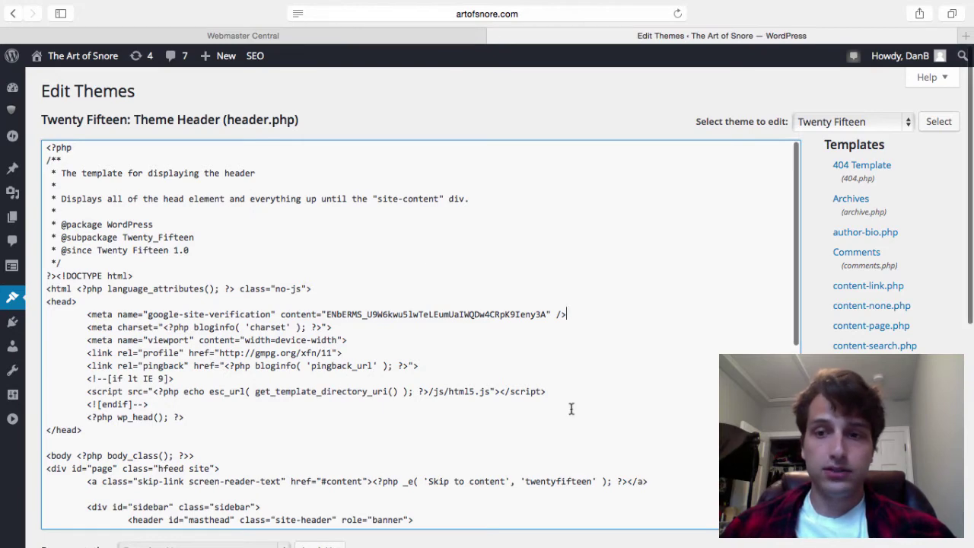
scroll(382, 328, "down", 10)
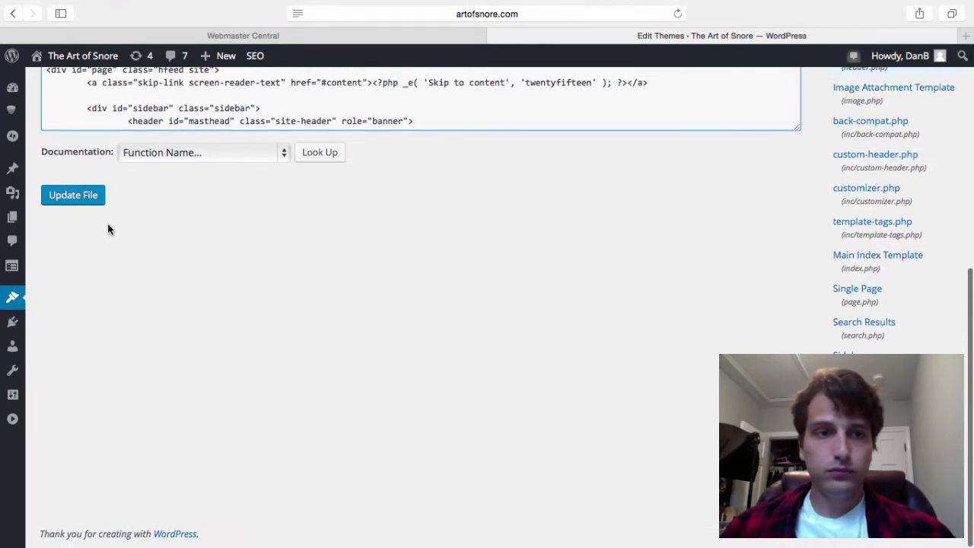
left_click(87, 200)
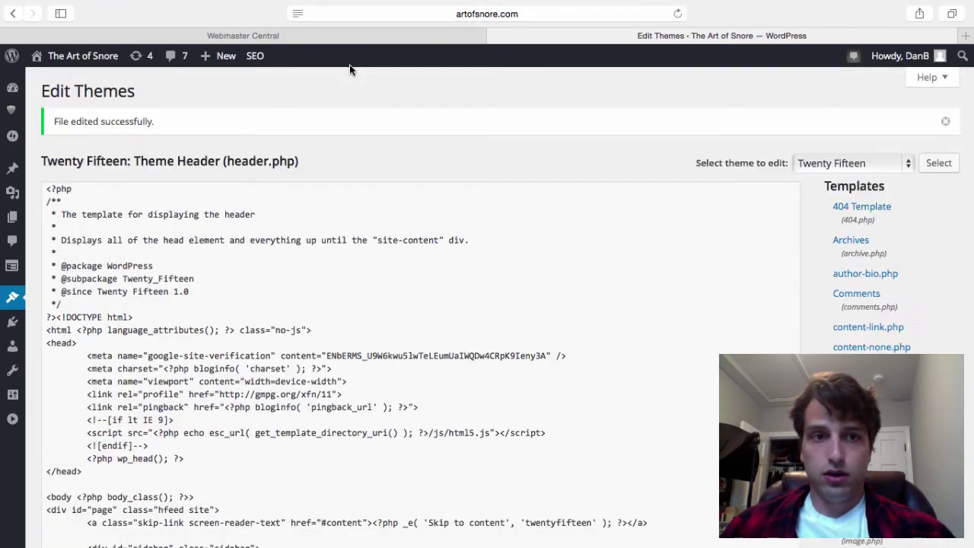
left_click(372, 36)
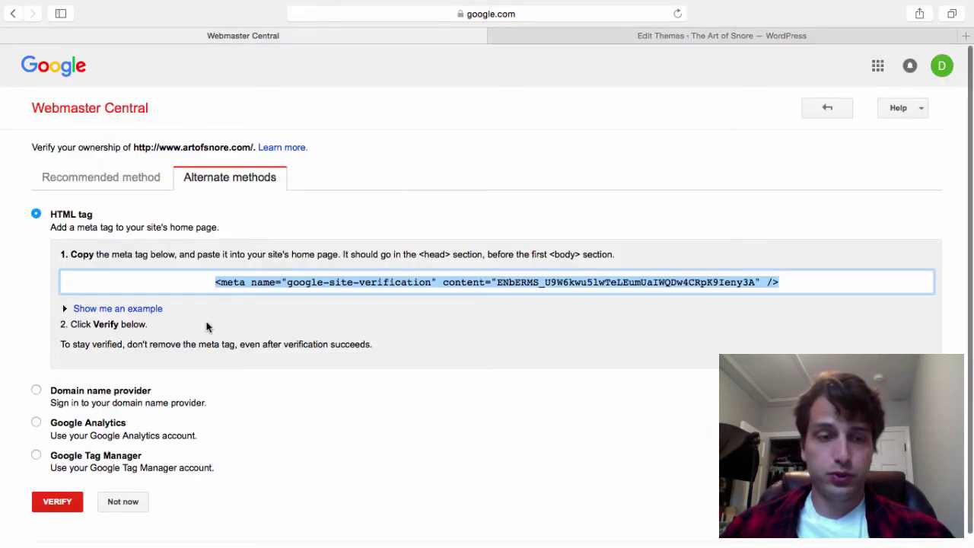
left_click(57, 502)
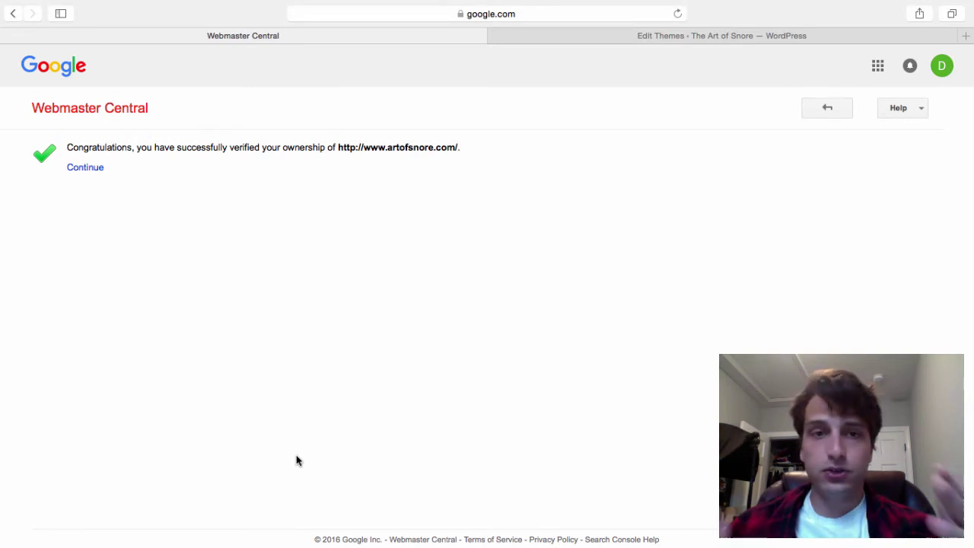
left_click(93, 174)
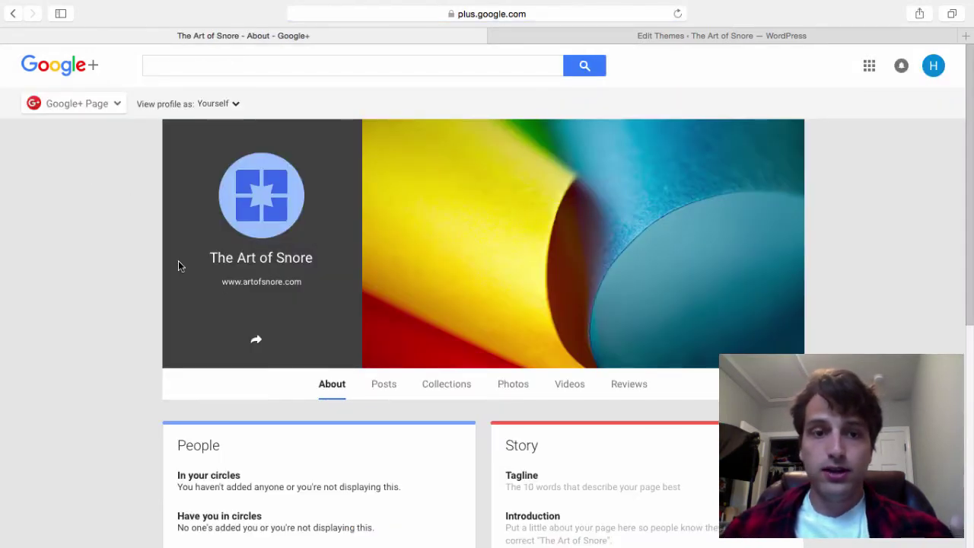
Go to The Art of Snore's Posts tab and click the 'What's new with you?' box.
scroll(179, 265, "down", 4)
scroll(179, 265, "down", 5)
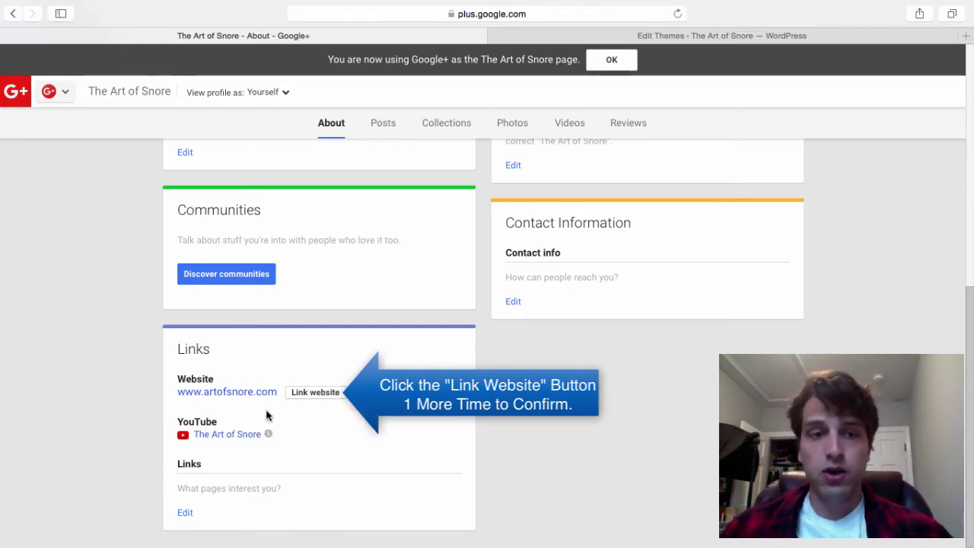
scroll(540, 406, "up", 10)
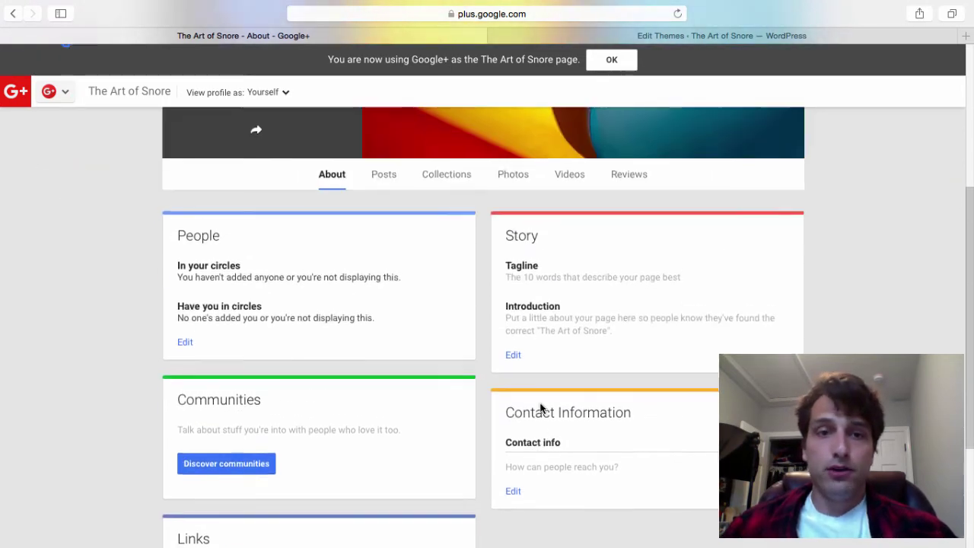
scroll(540, 407, "down", 3)
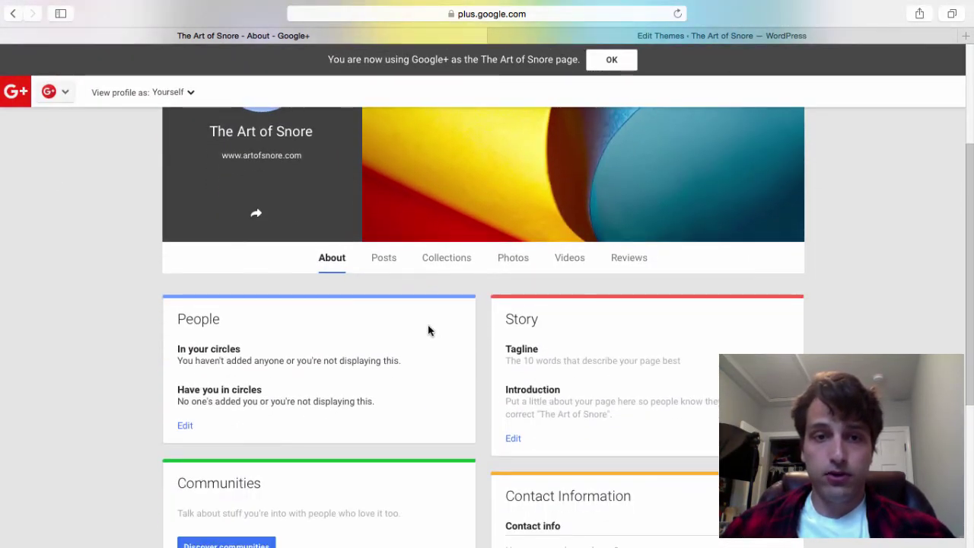
left_click(382, 263)
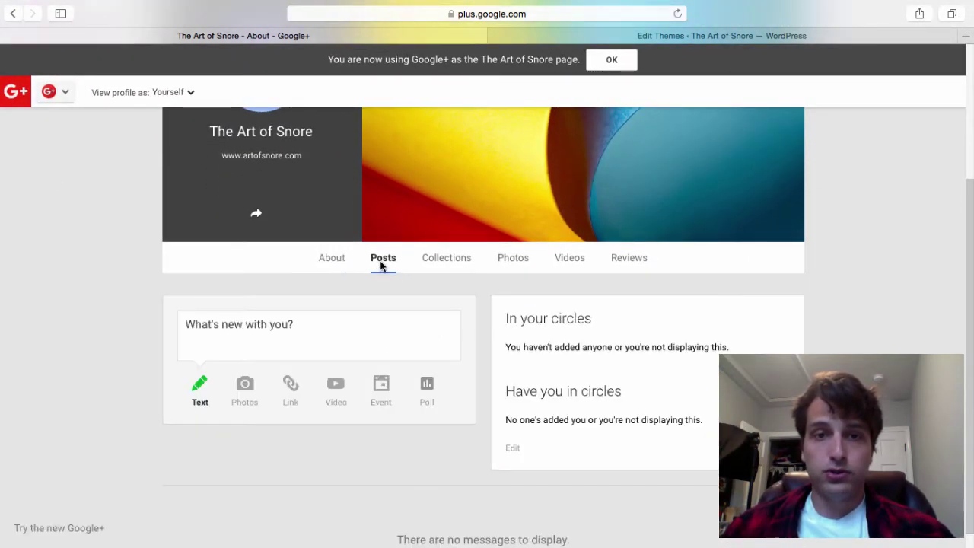
left_click(307, 337)
Open the Stop Snoring Remedy article from the site's front page in a new tab and copy its URL.
left_click(663, 35)
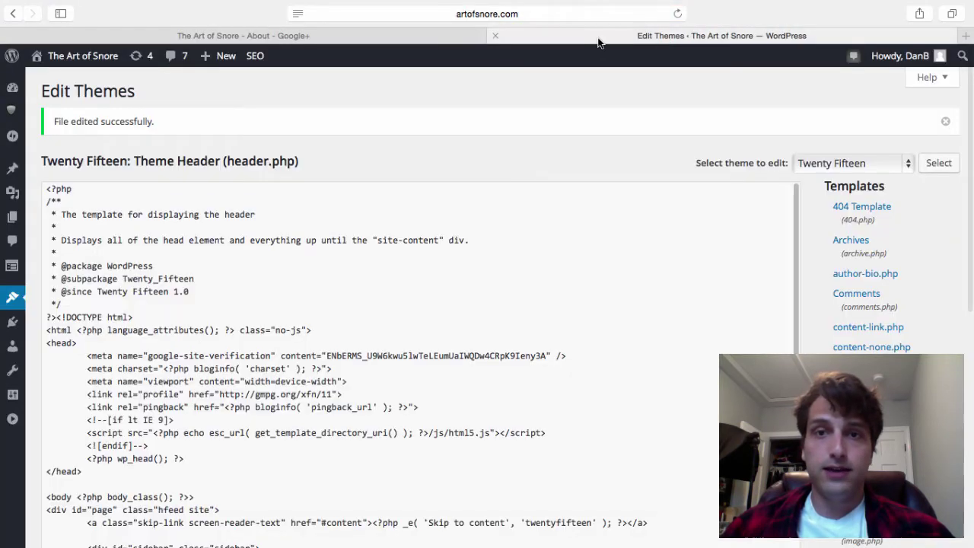
left_click(82, 55)
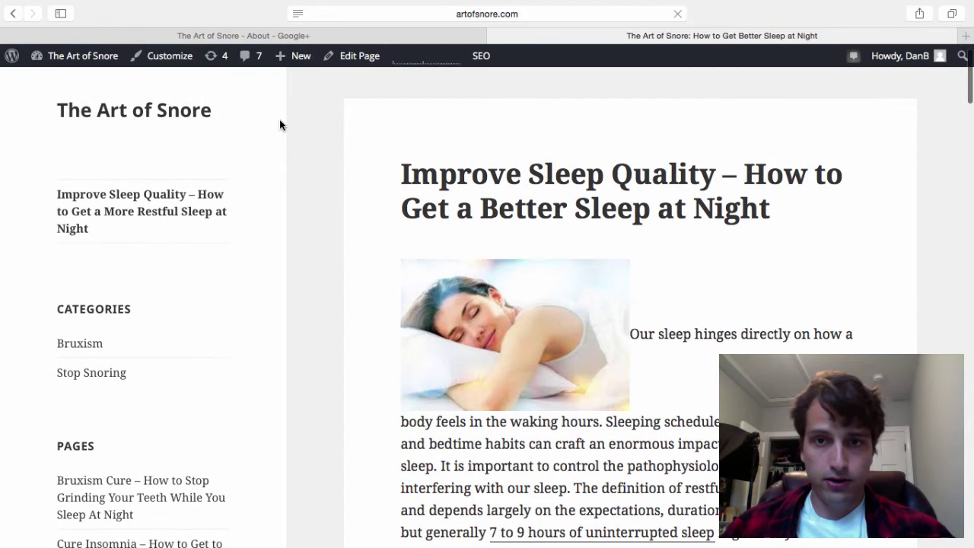
scroll(279, 125, "down", 2)
scroll(279, 125, "down", 2)
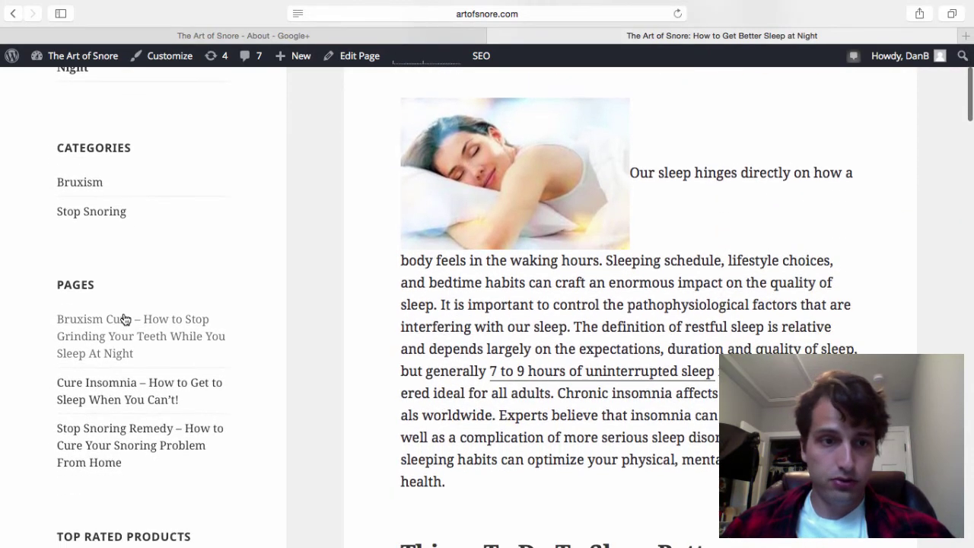
left_click(109, 460, "super")
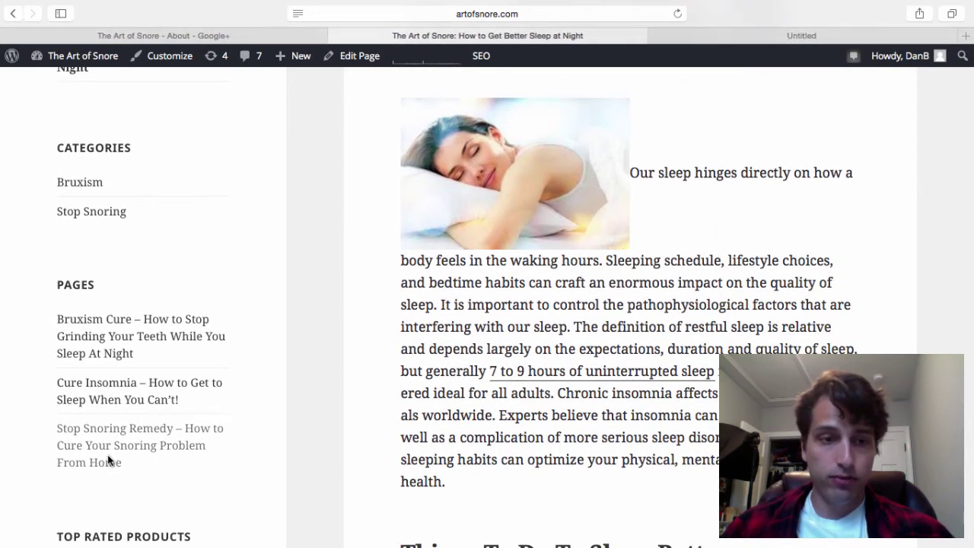
left_click(809, 35)
left_click(598, 14)
key("super+c")
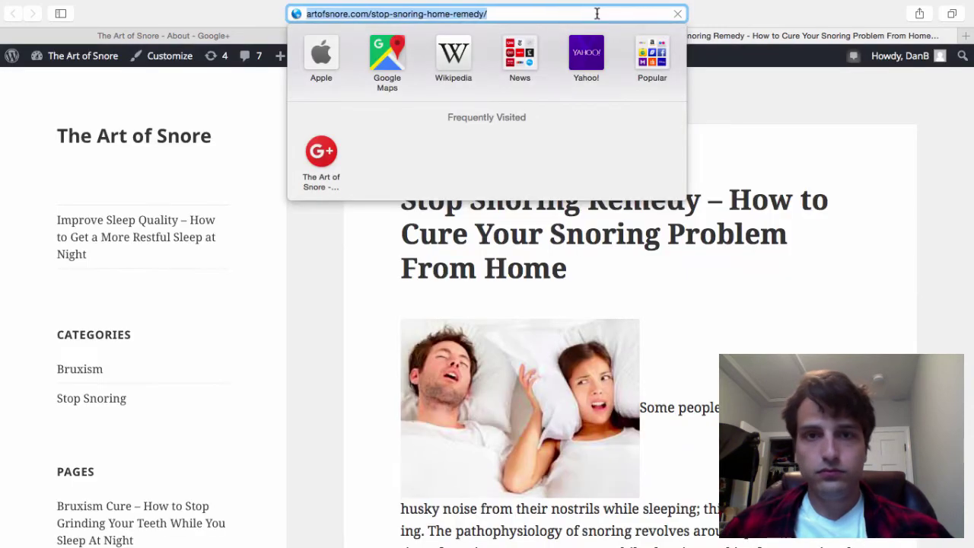
Attach the copied Stop Snoring Remedy article link to the Google+ post.
left_click(274, 16)
left_click(270, 36)
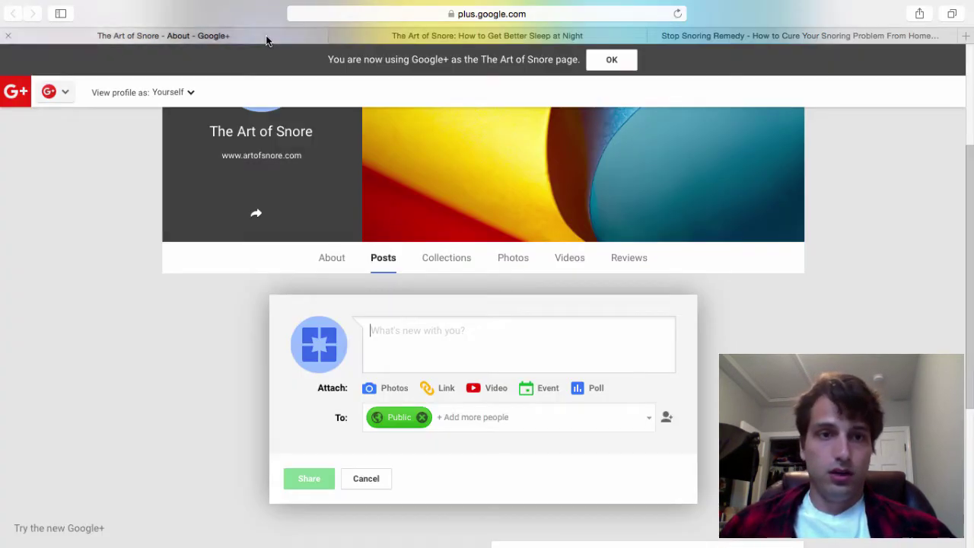
left_click(446, 389)
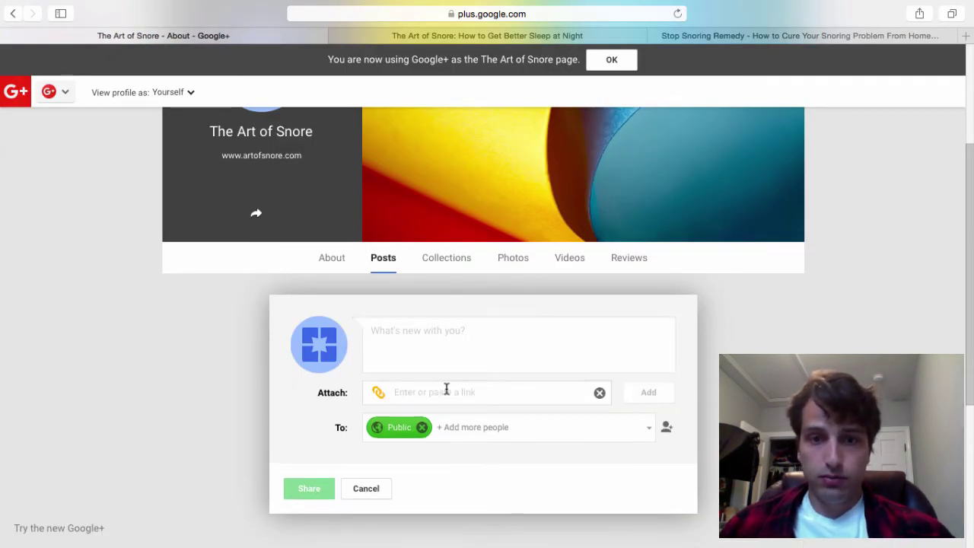
key("super+v")
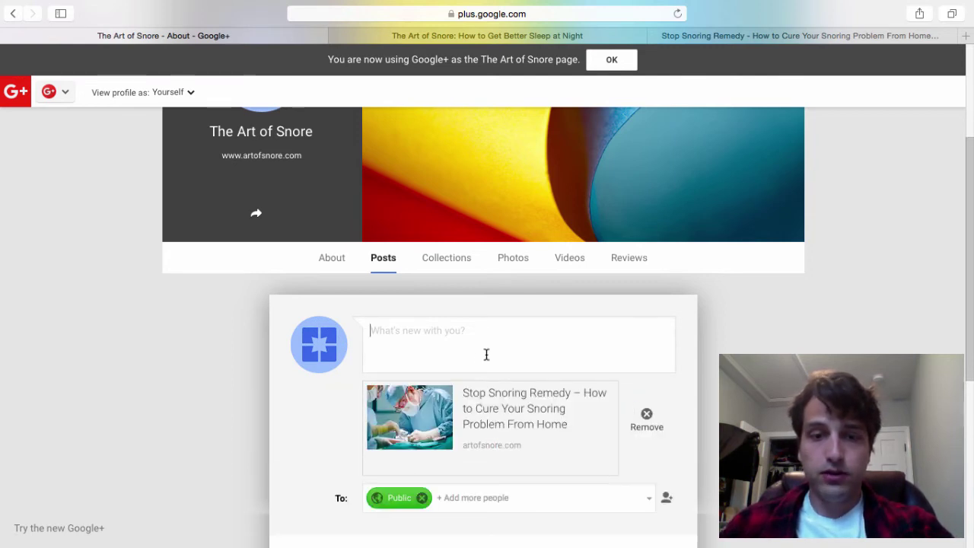
Write the post text about all natural ways to stop snoring, ending with 'remedies and devices.'.
type("Here are some")
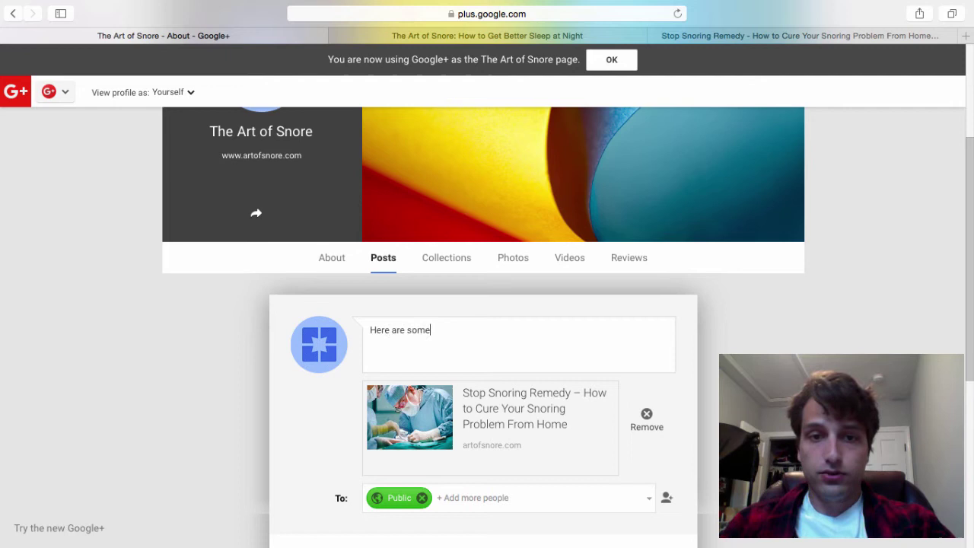
type(" all nat")
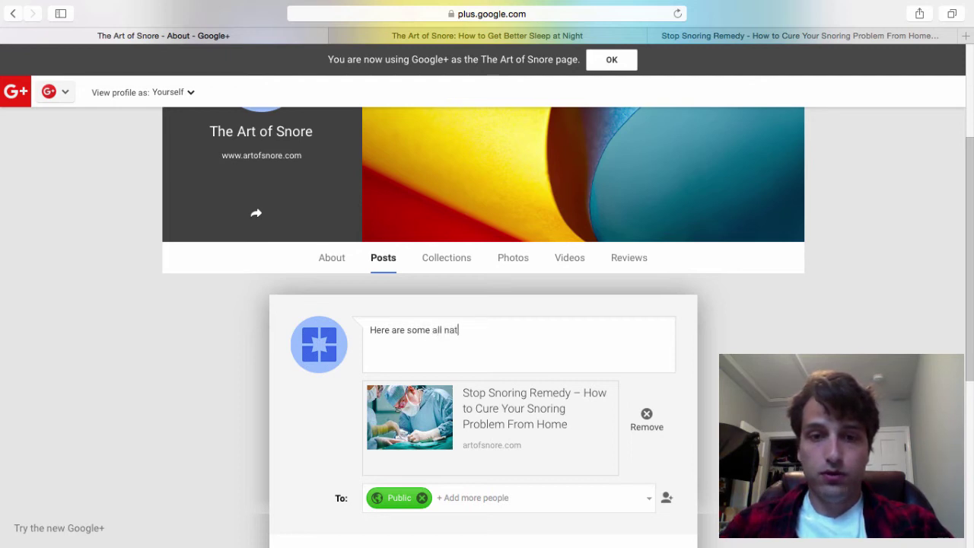
type("ural ways that ")
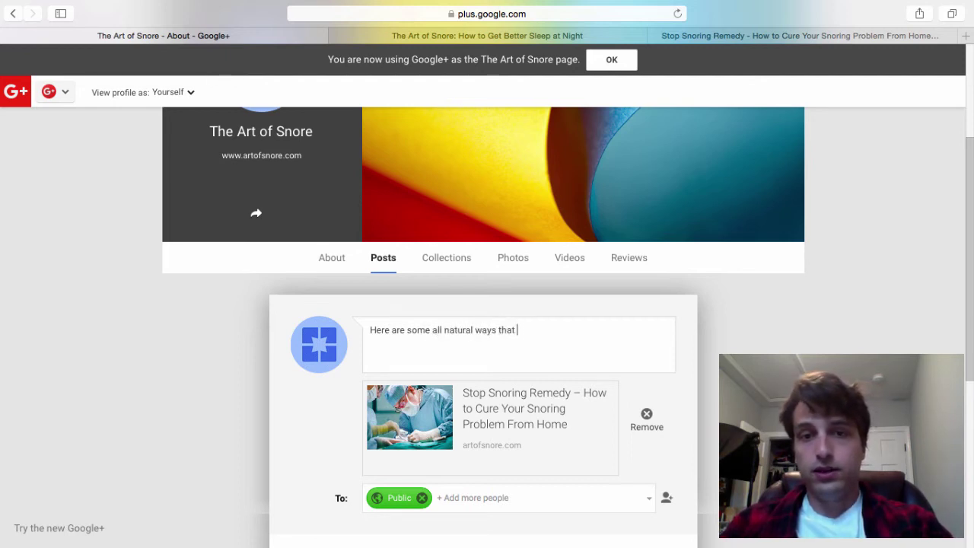
type("you can stop your snori")
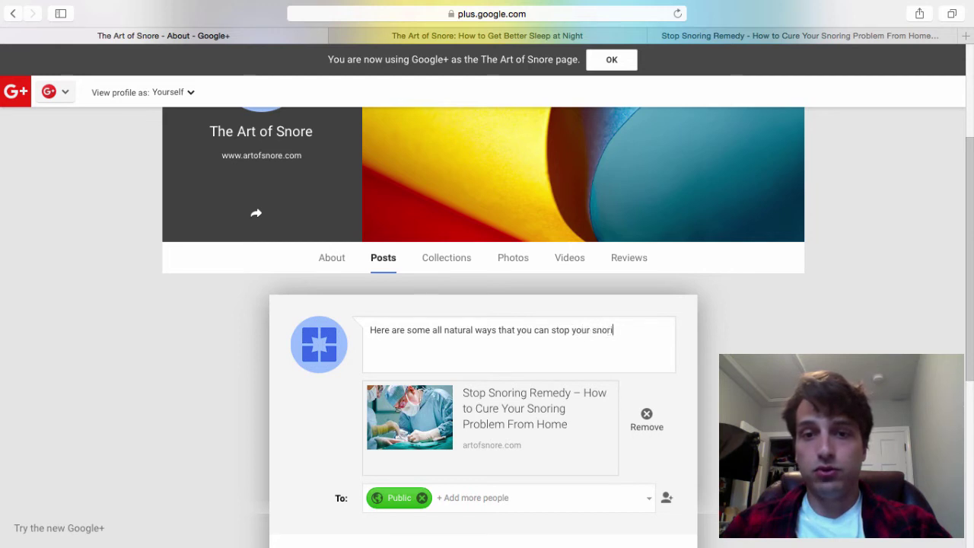
type("ng problem from home")
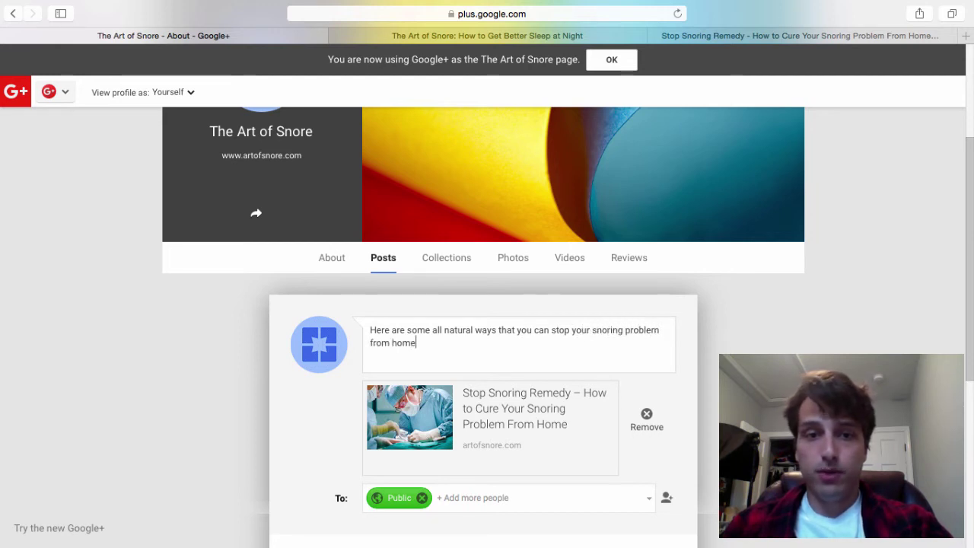
type(". This is a compeh")
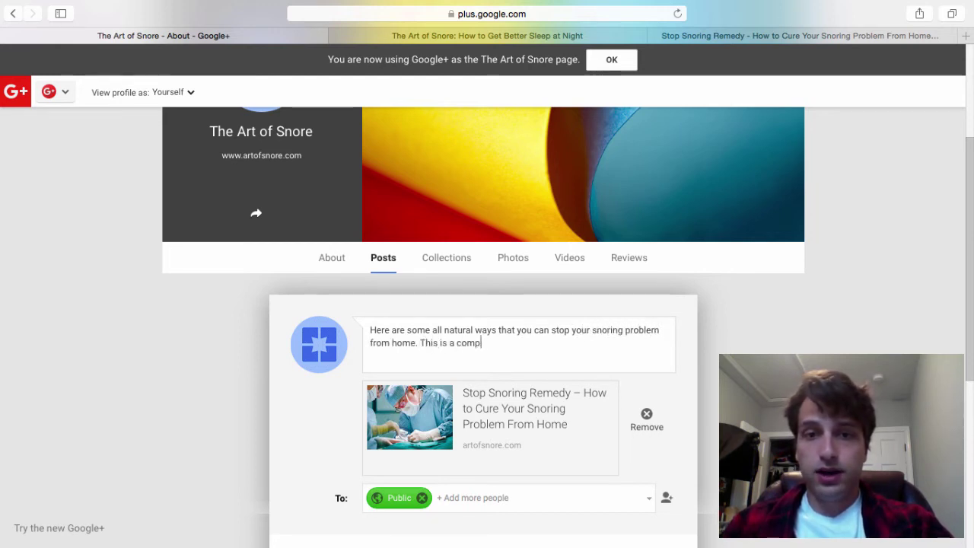
key("BackSpace")
key("BackSpace")
type("reh")
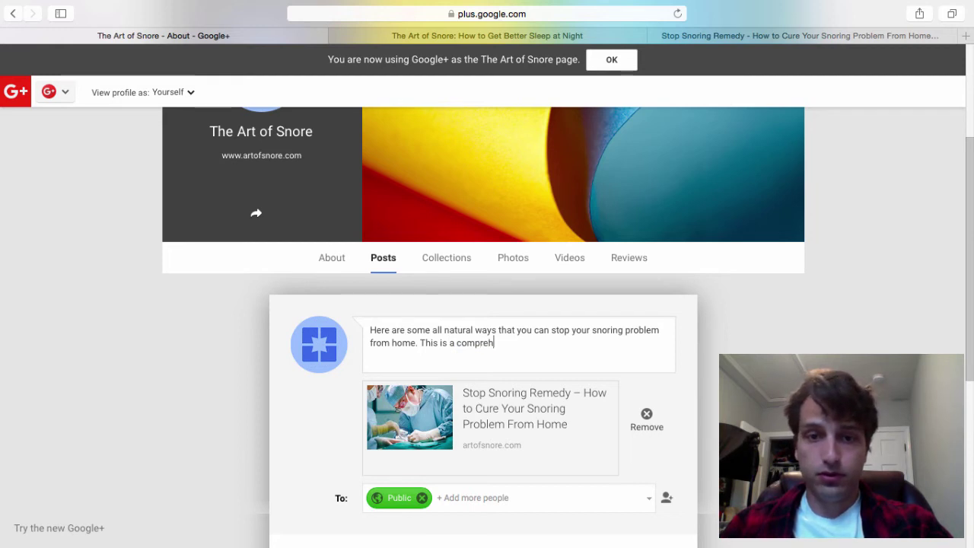
type("ensive evolving")
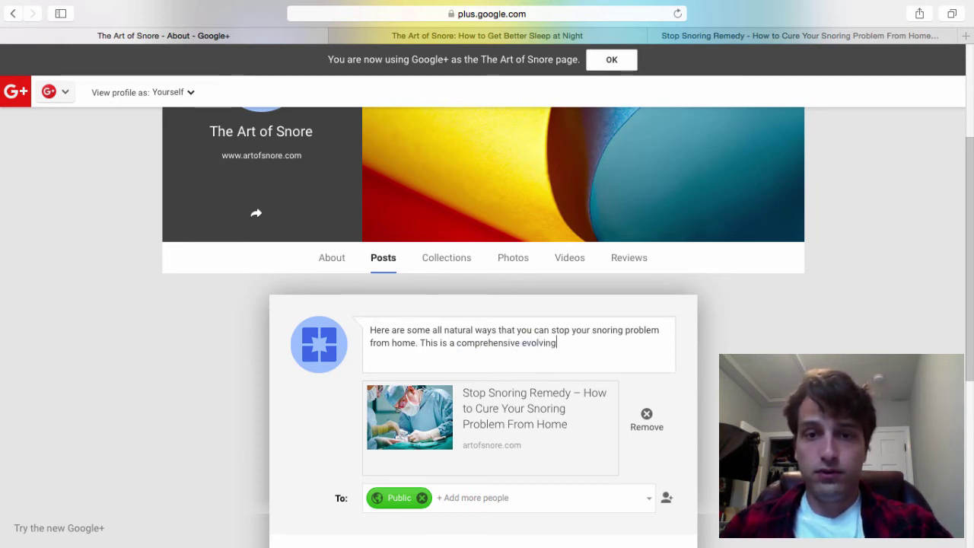
type(" website")
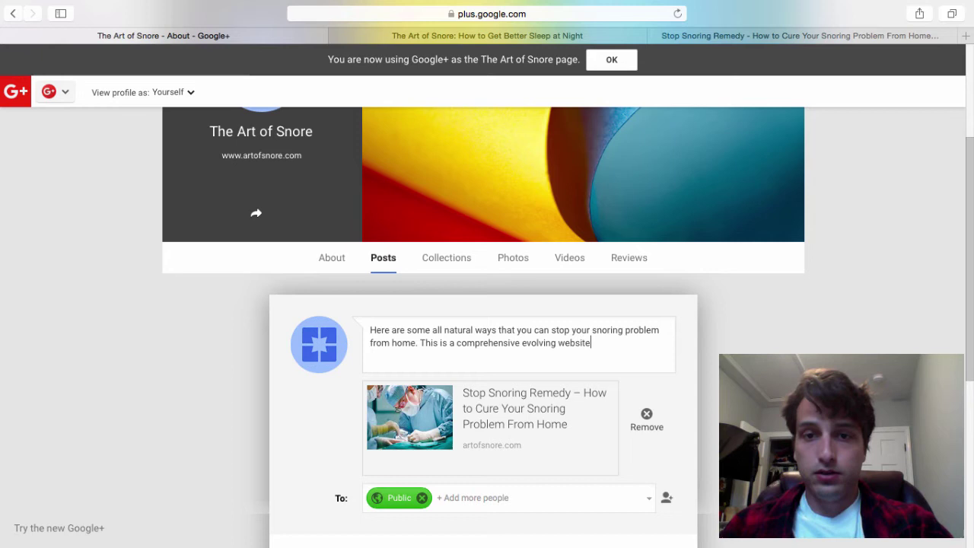
type(" that shares al")
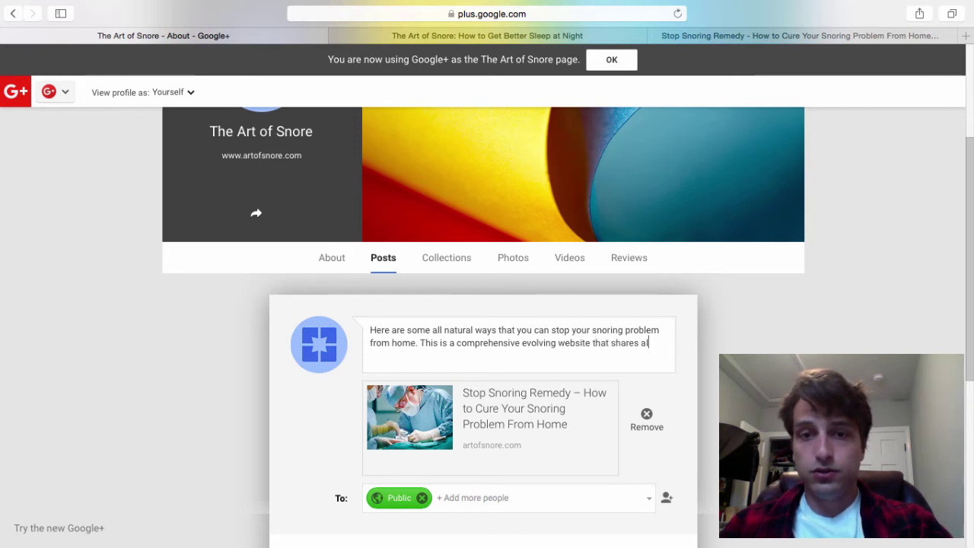
type("l the latest ")
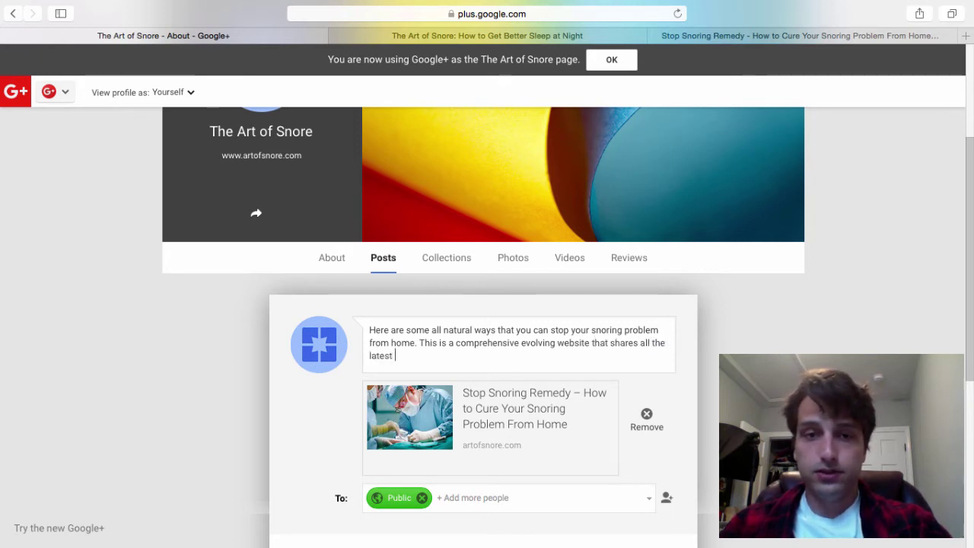
type("and r")
key("BackSpace")
type("g")
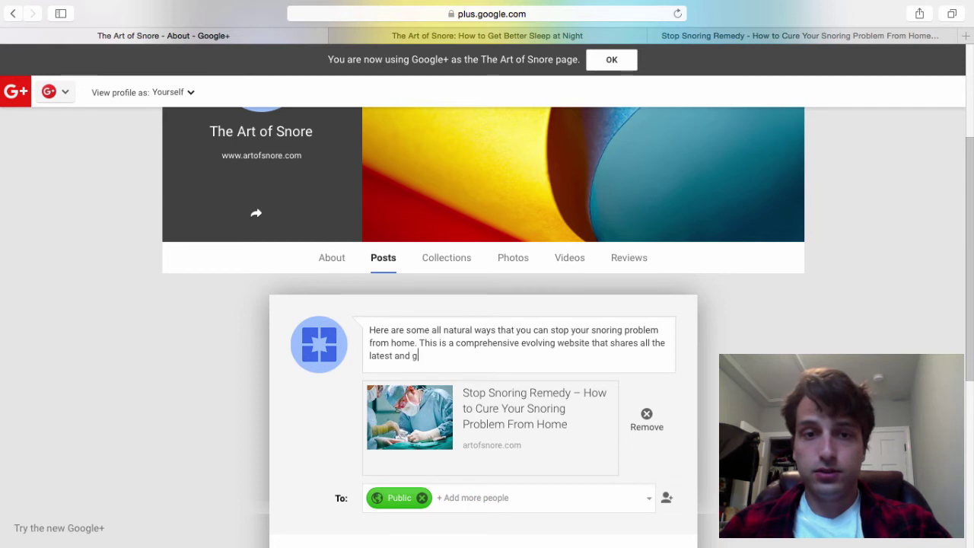
type("reatest anti-")
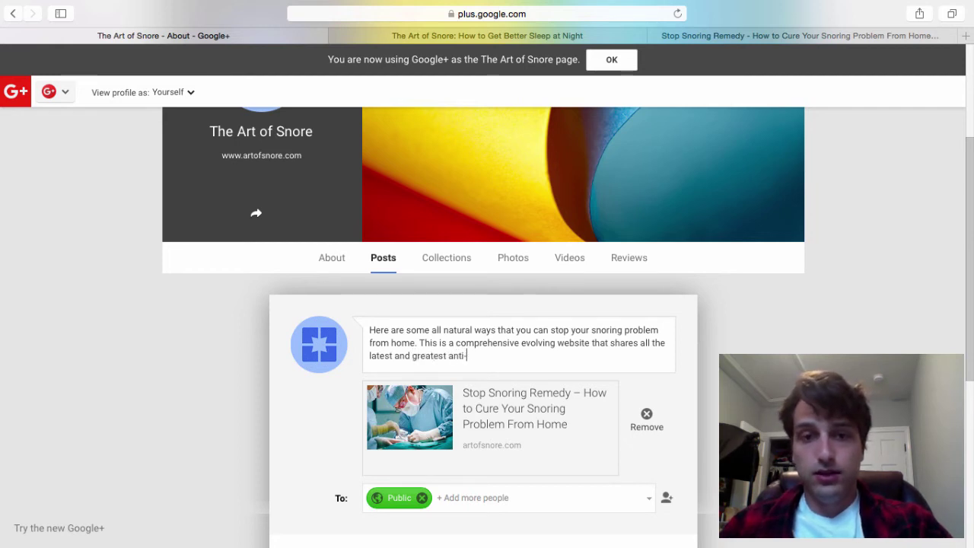
type("snoring rem")
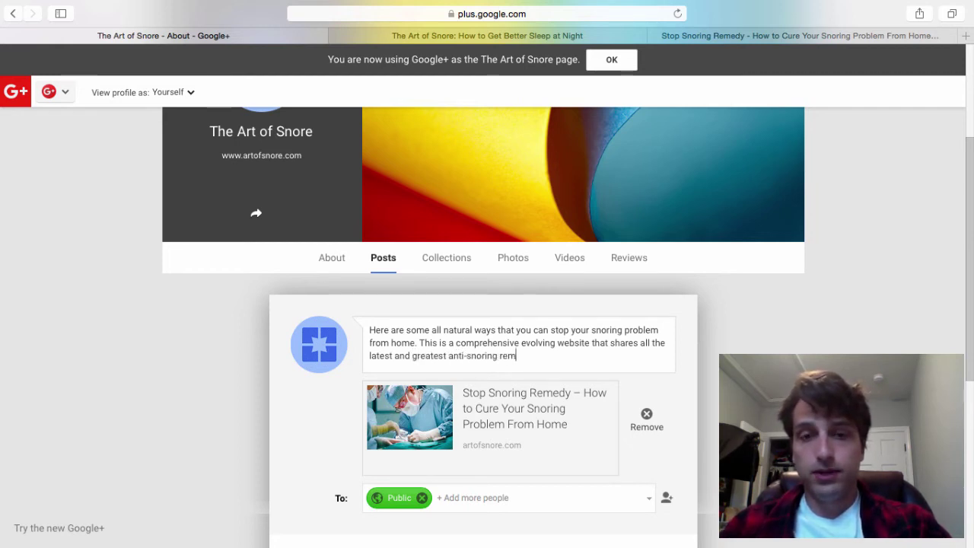
type("edies and de")
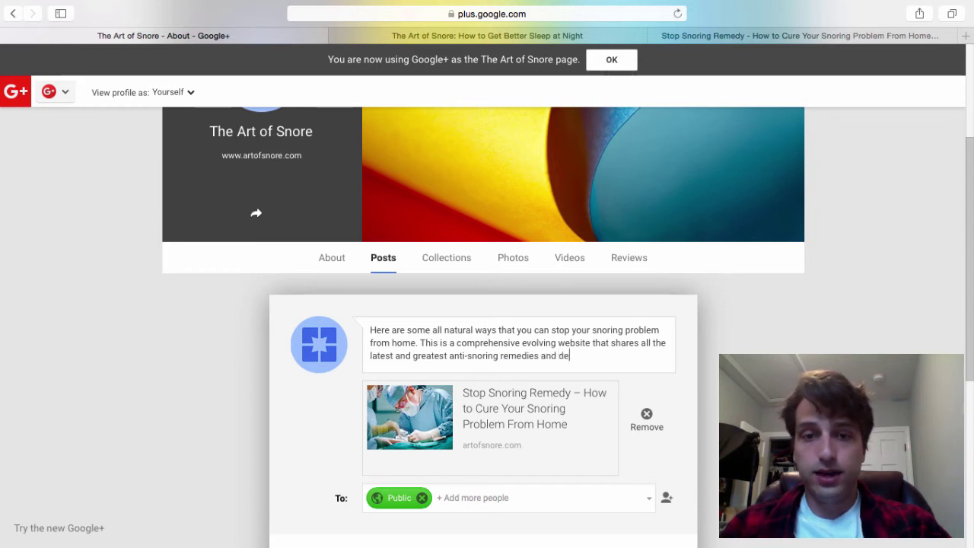
type("vices.")
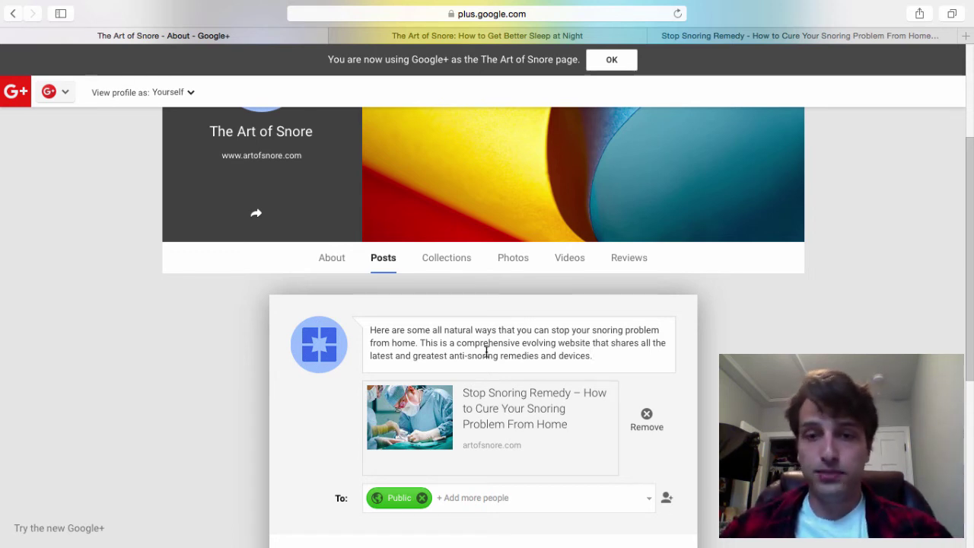
Share the post publicly on The Art of Snore page and follow its stop-snoring article link.
scroll(487, 352, "down", 3)
left_click(295, 465)
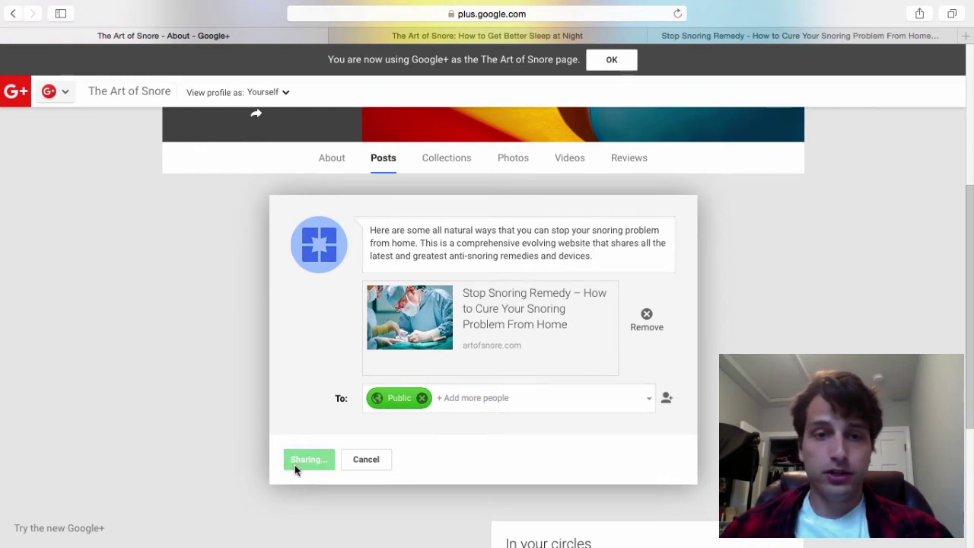
scroll(294, 465, "up", 2)
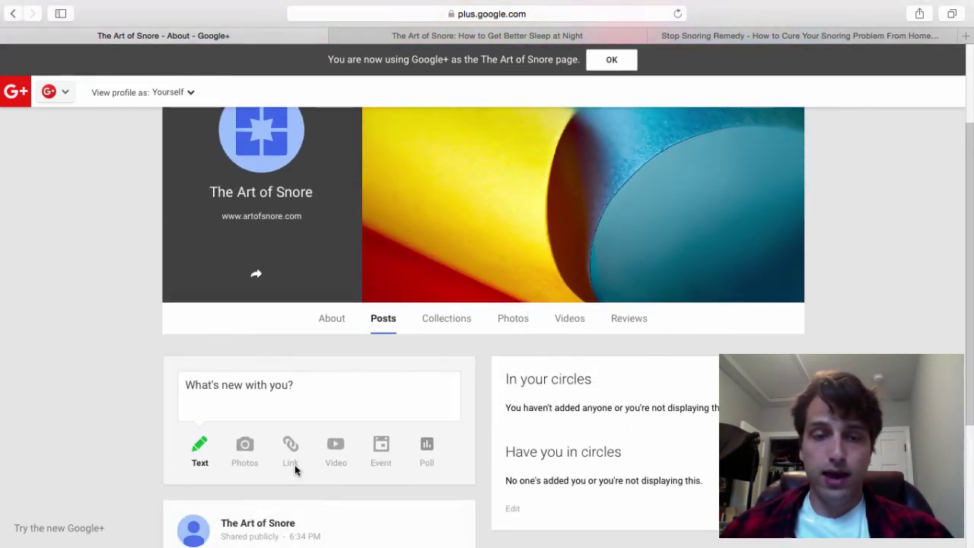
scroll(296, 468, "down", 2)
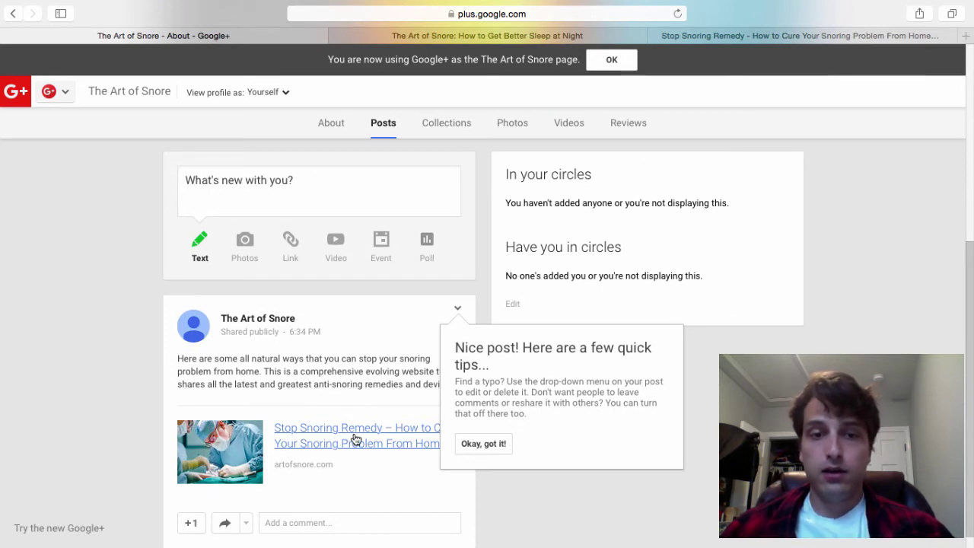
left_click(355, 440)
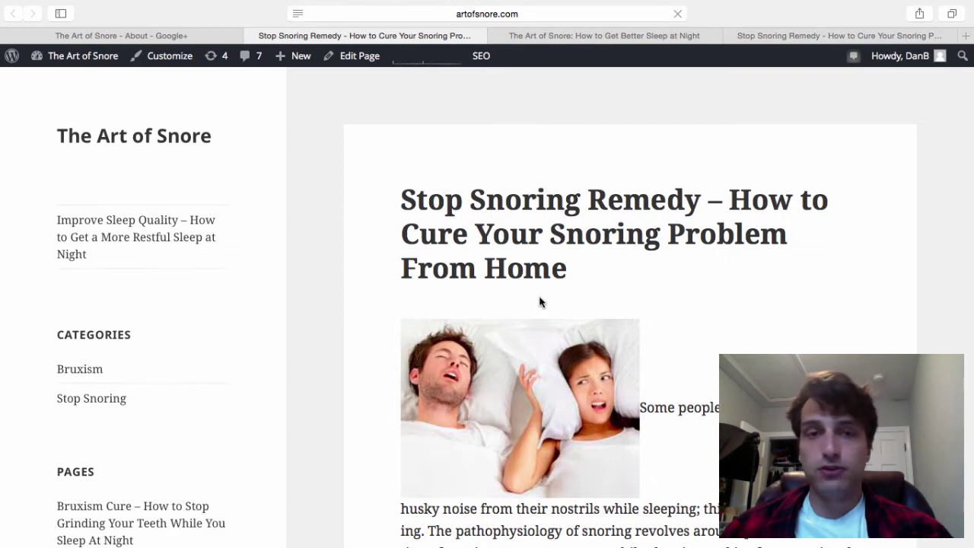
Skim the Stop Snoring Remedy article, then return to The Art of Snore Google+ tab.
scroll(670, 288, "down", 5)
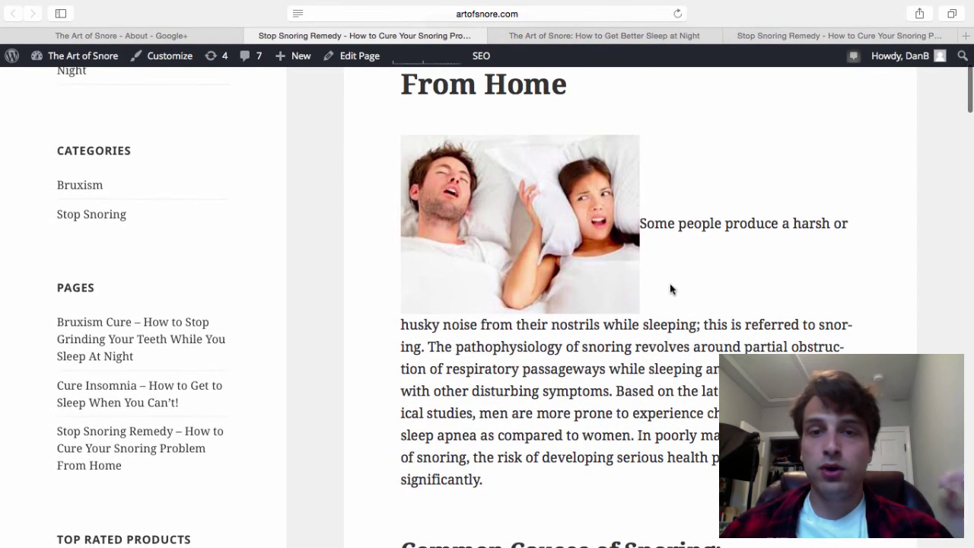
scroll(670, 287, "down", 15)
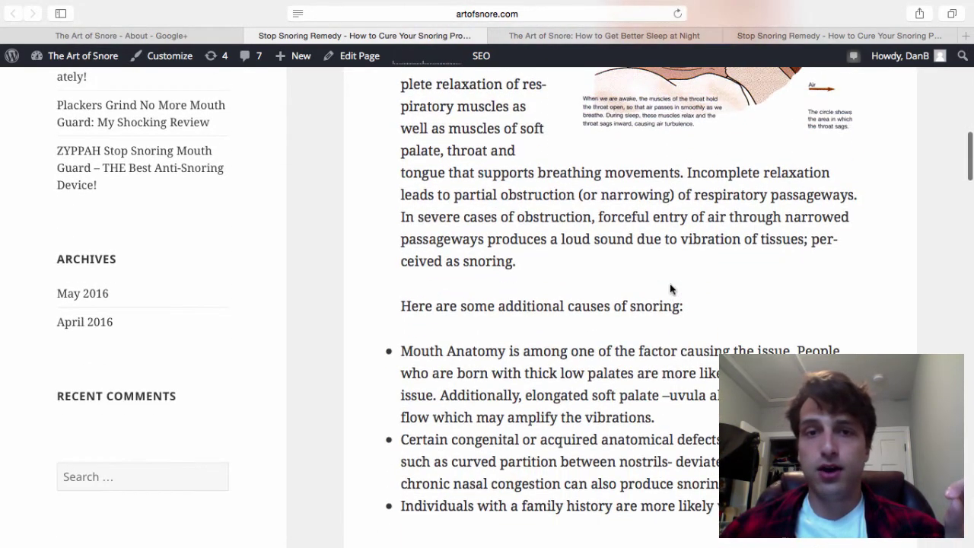
scroll(669, 288, "down", 20)
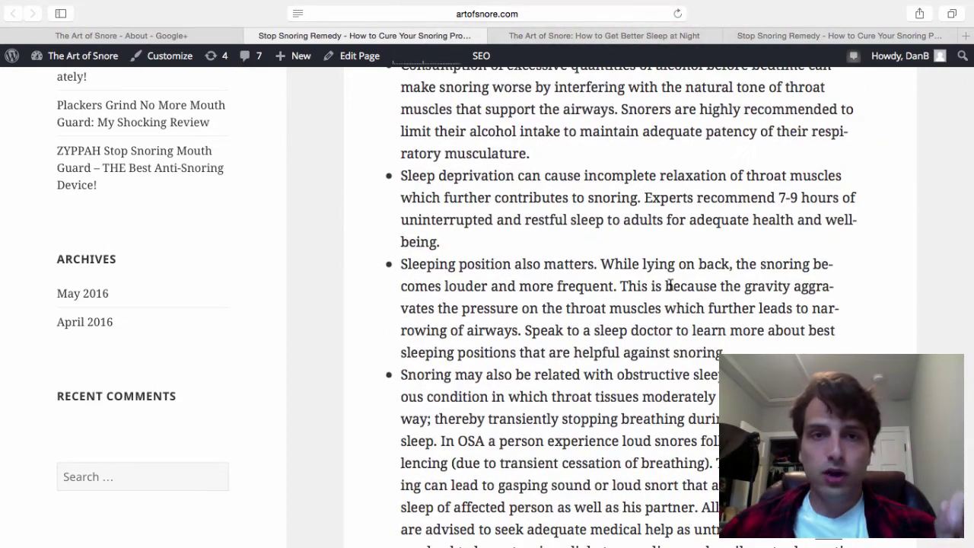
scroll(670, 283, "up", 19)
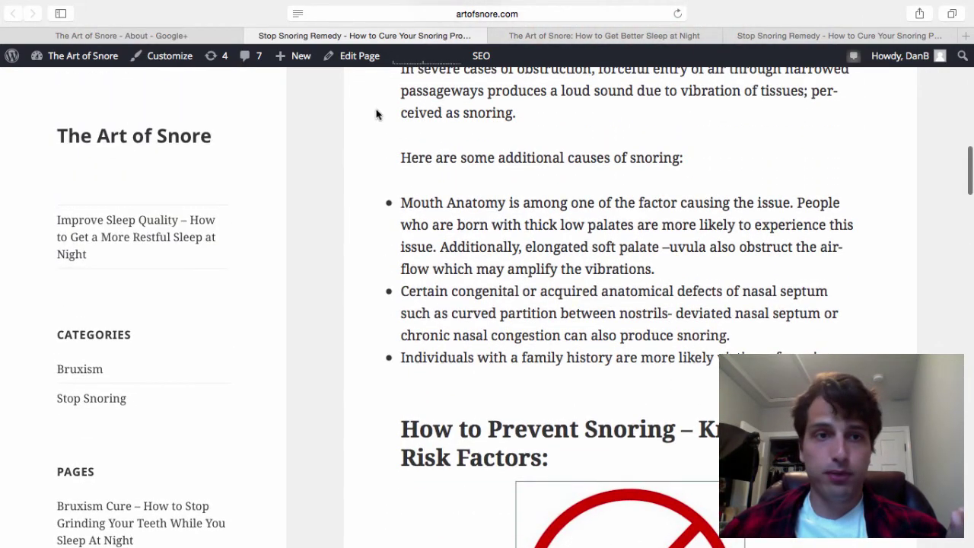
left_click(205, 30)
left_click(321, 37)
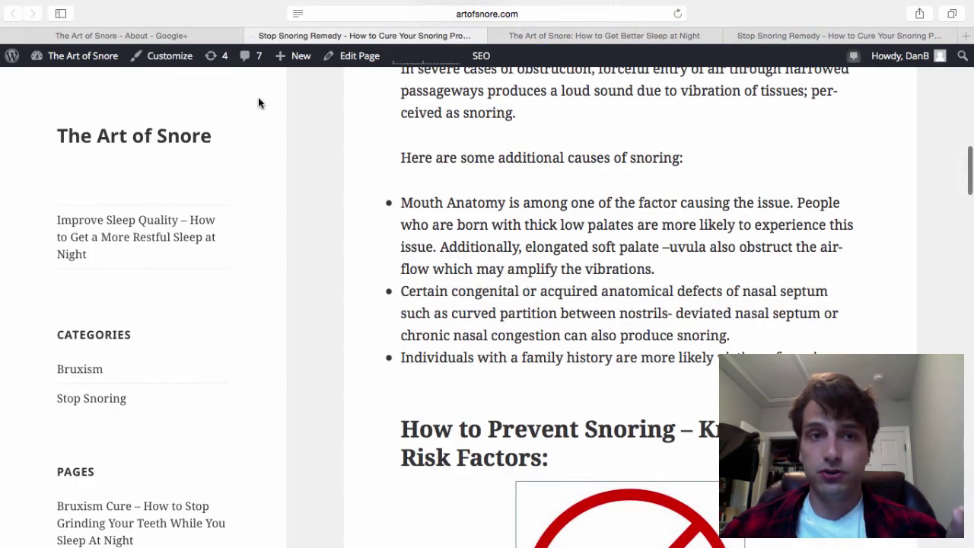
left_click(201, 35)
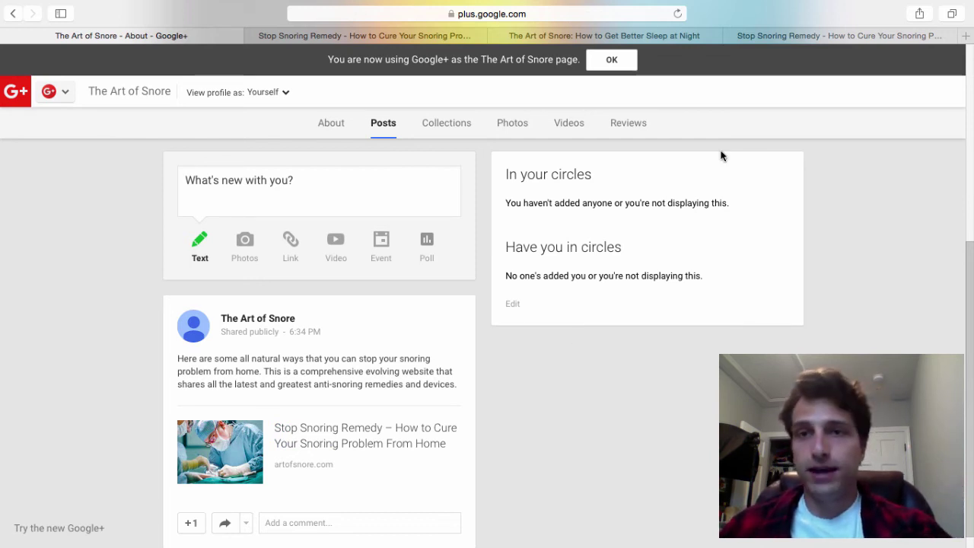
Load deadbeatsuperaffiliate.com in the fourth tab in place of the Stop Snoring Remedy article.
left_click(815, 35)
left_click(612, 13)
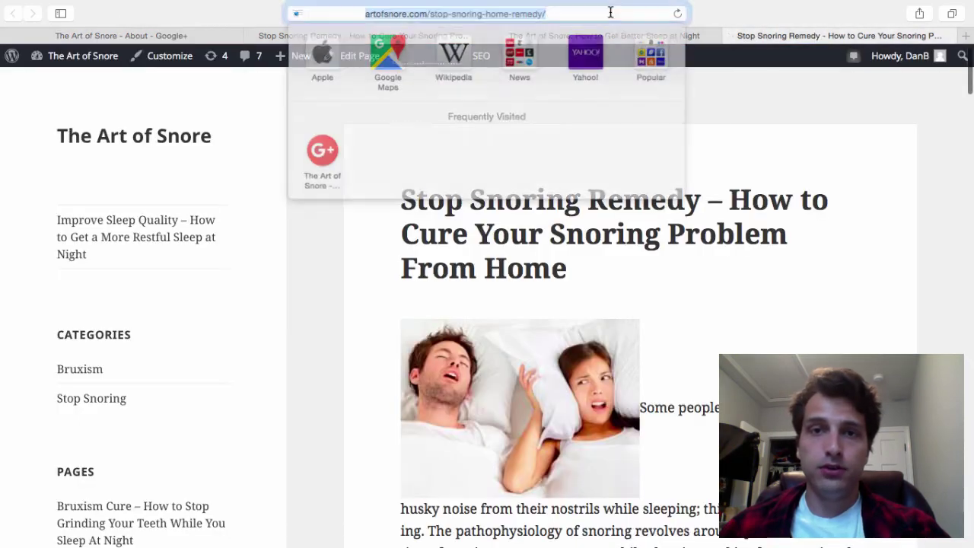
type("deadbeatsupe")
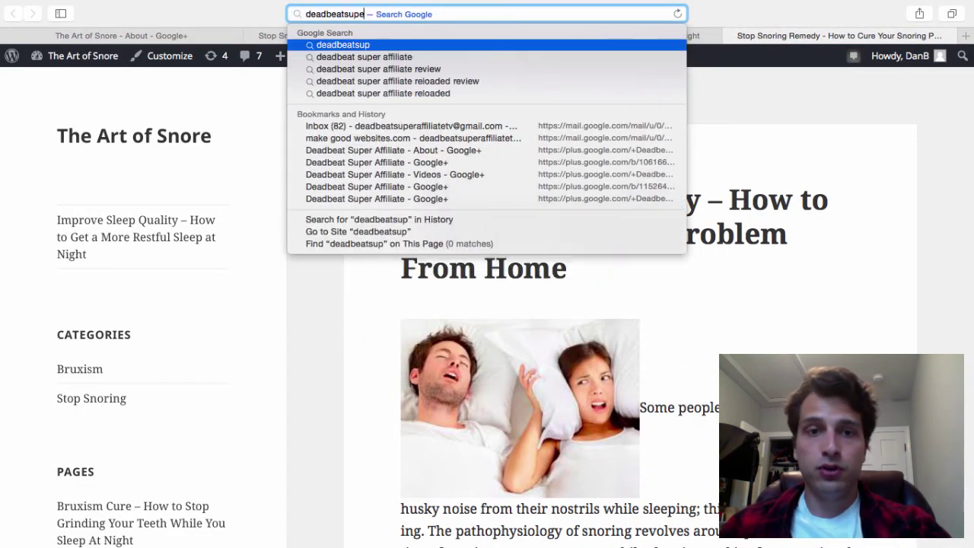
type("raffiliate.com")
key("Return")
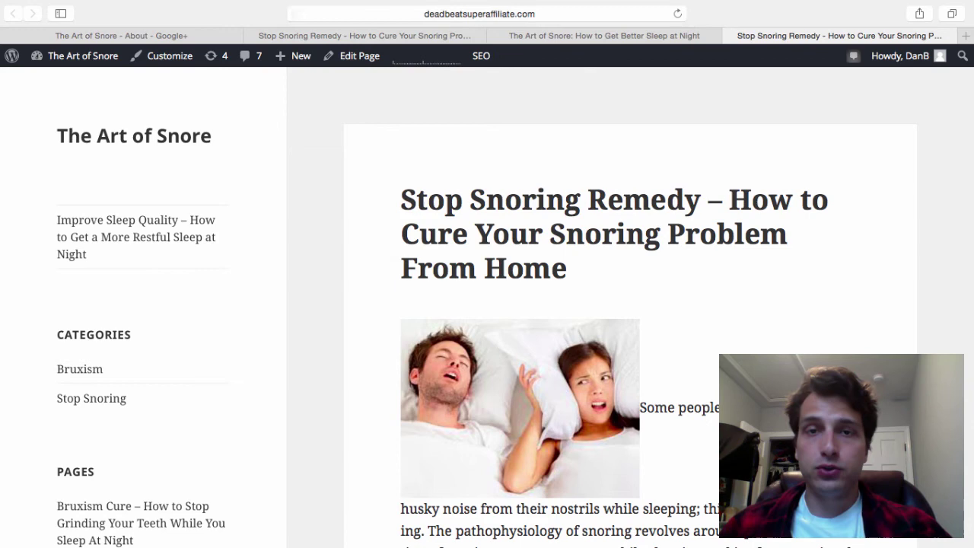